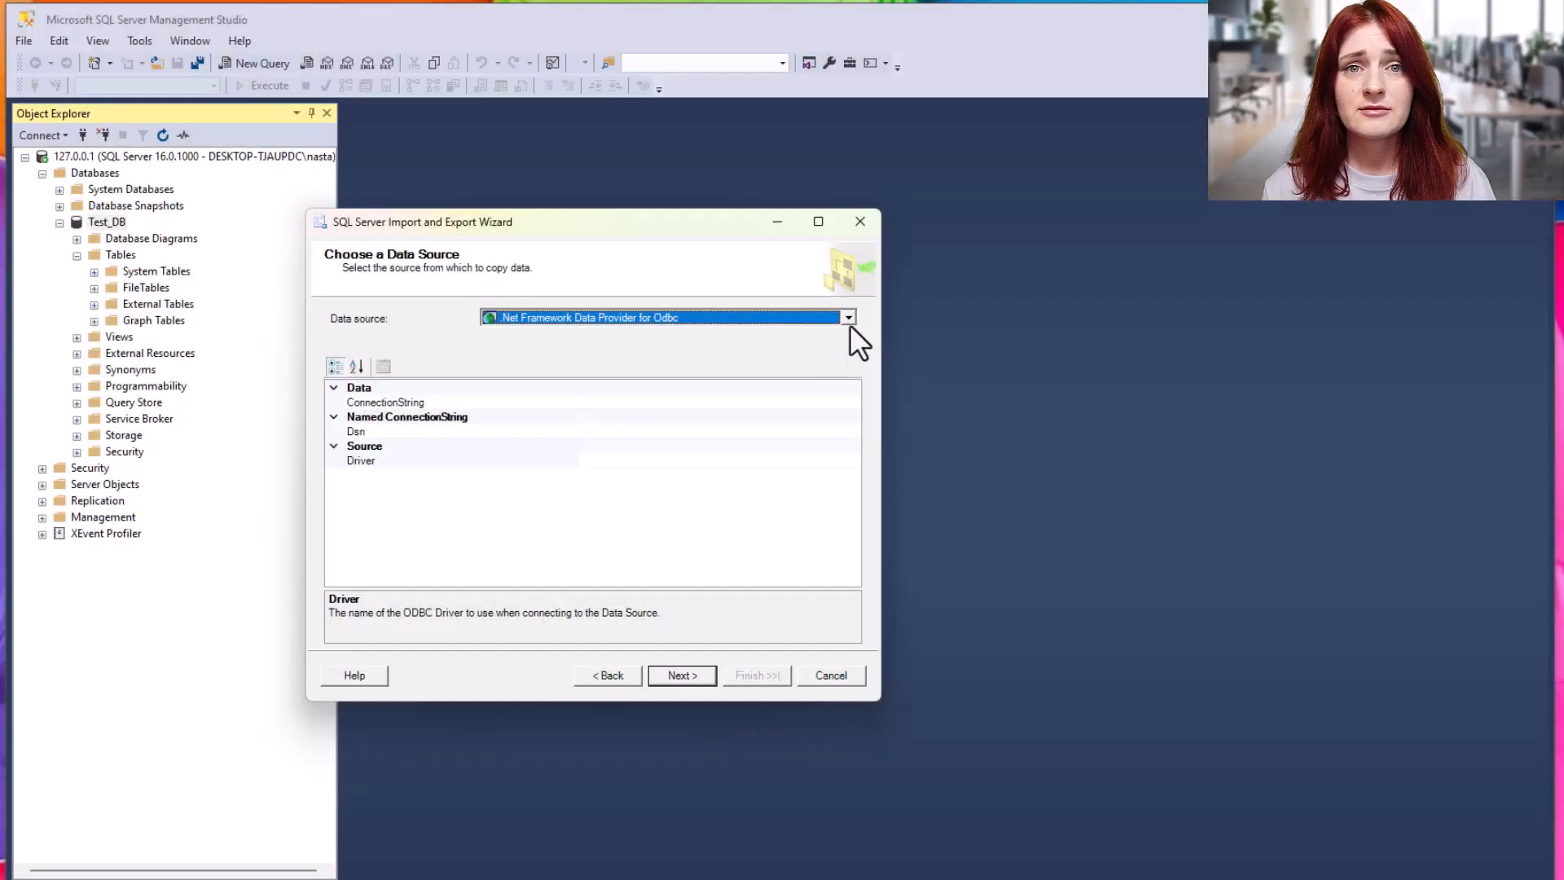
# Choose Flat File Source as the data source and load TestFile.txt from the Test folder as its file.
pyautogui.click(848, 318)
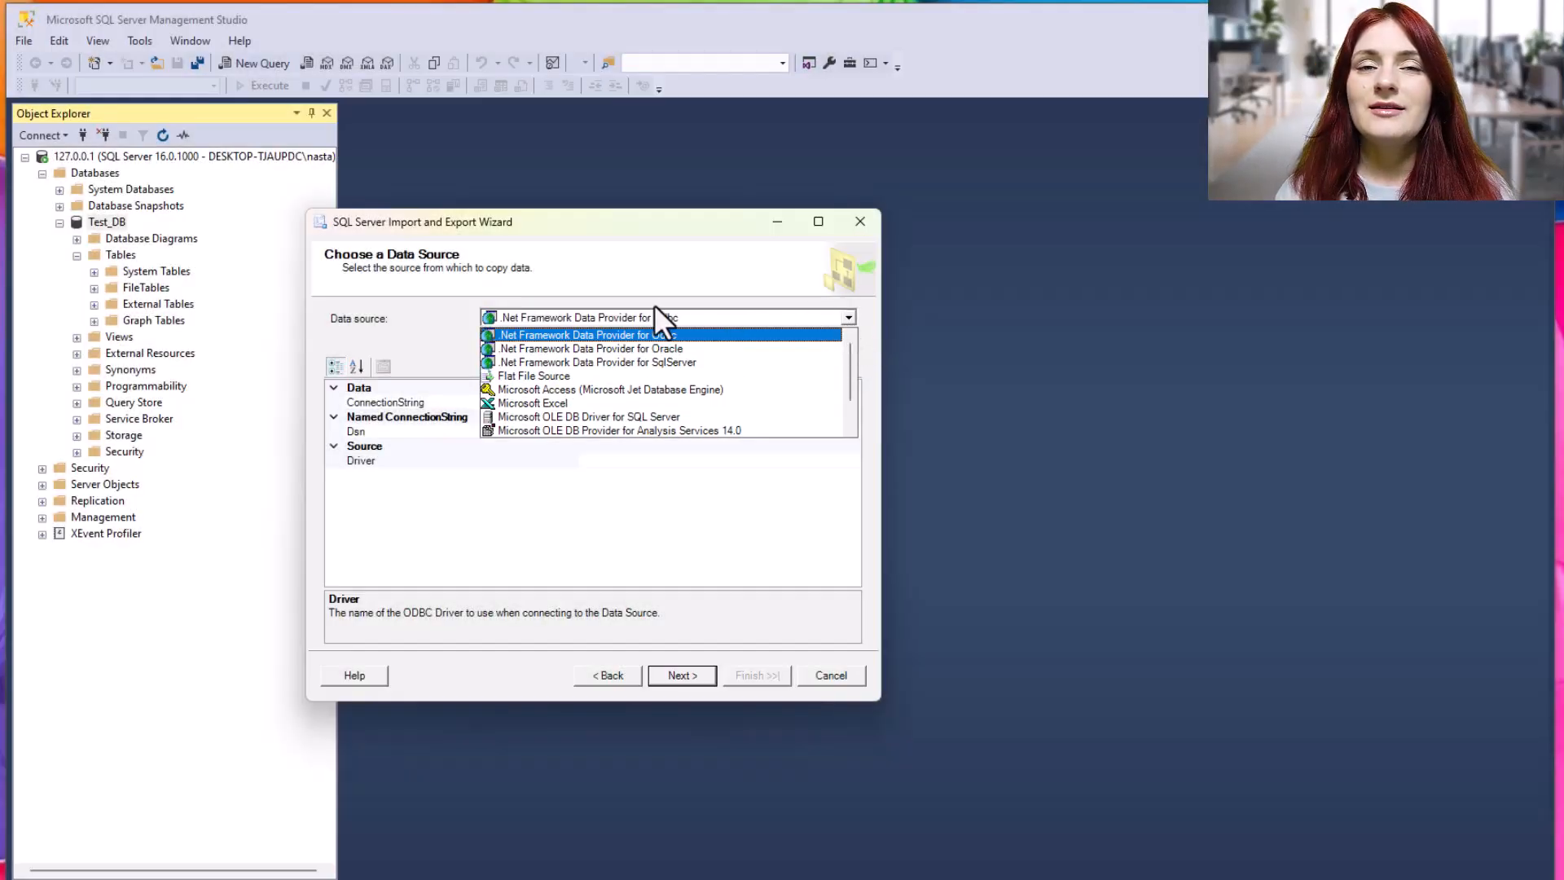
pyautogui.click(569, 374)
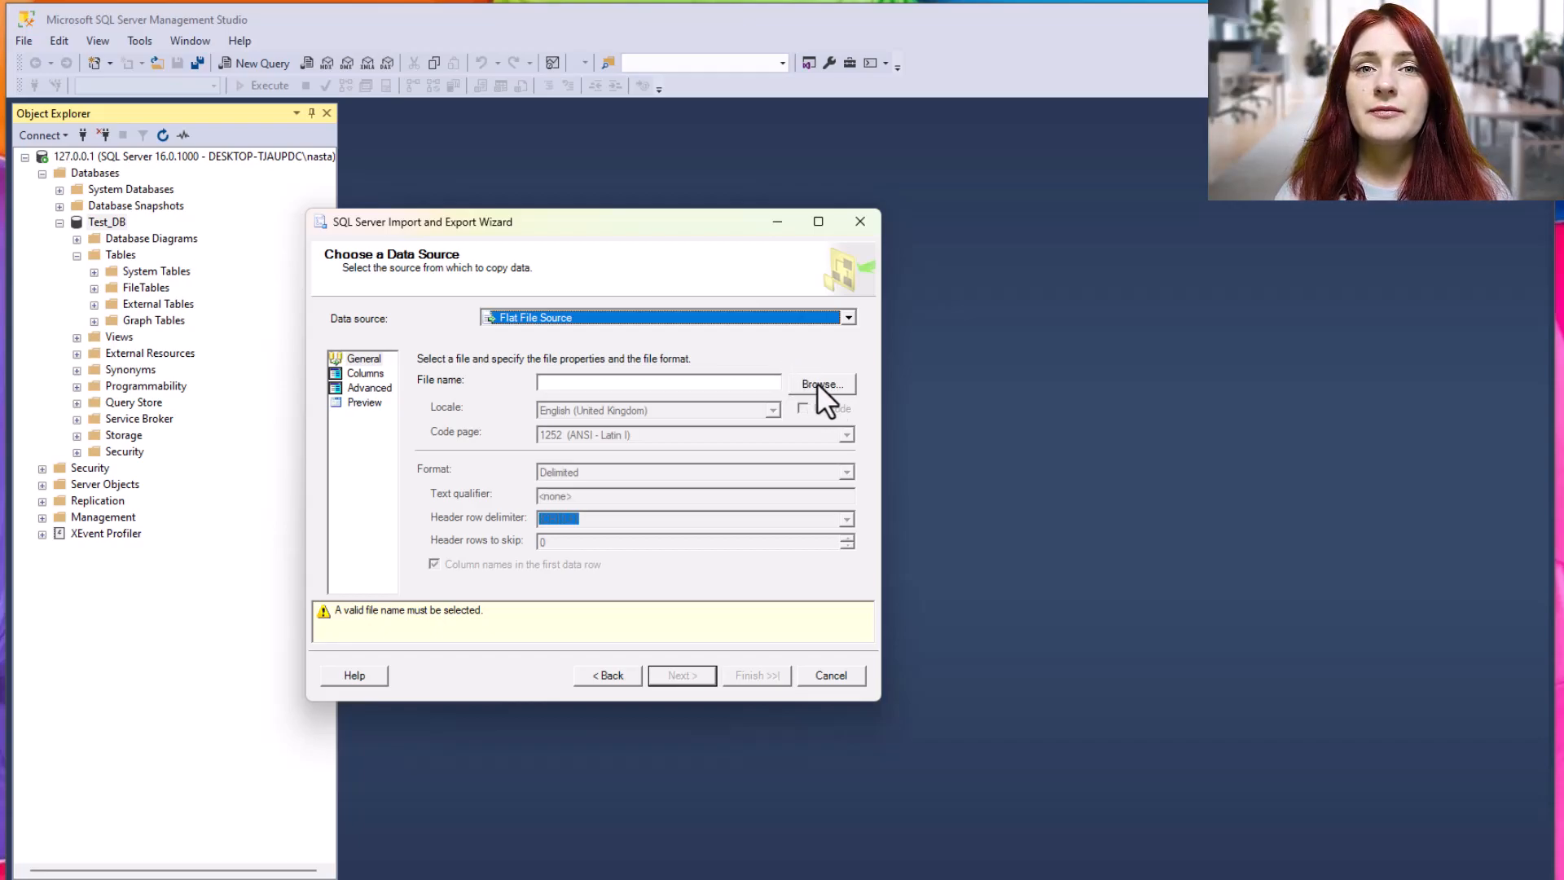
pyautogui.click(818, 383)
pyautogui.click(549, 381)
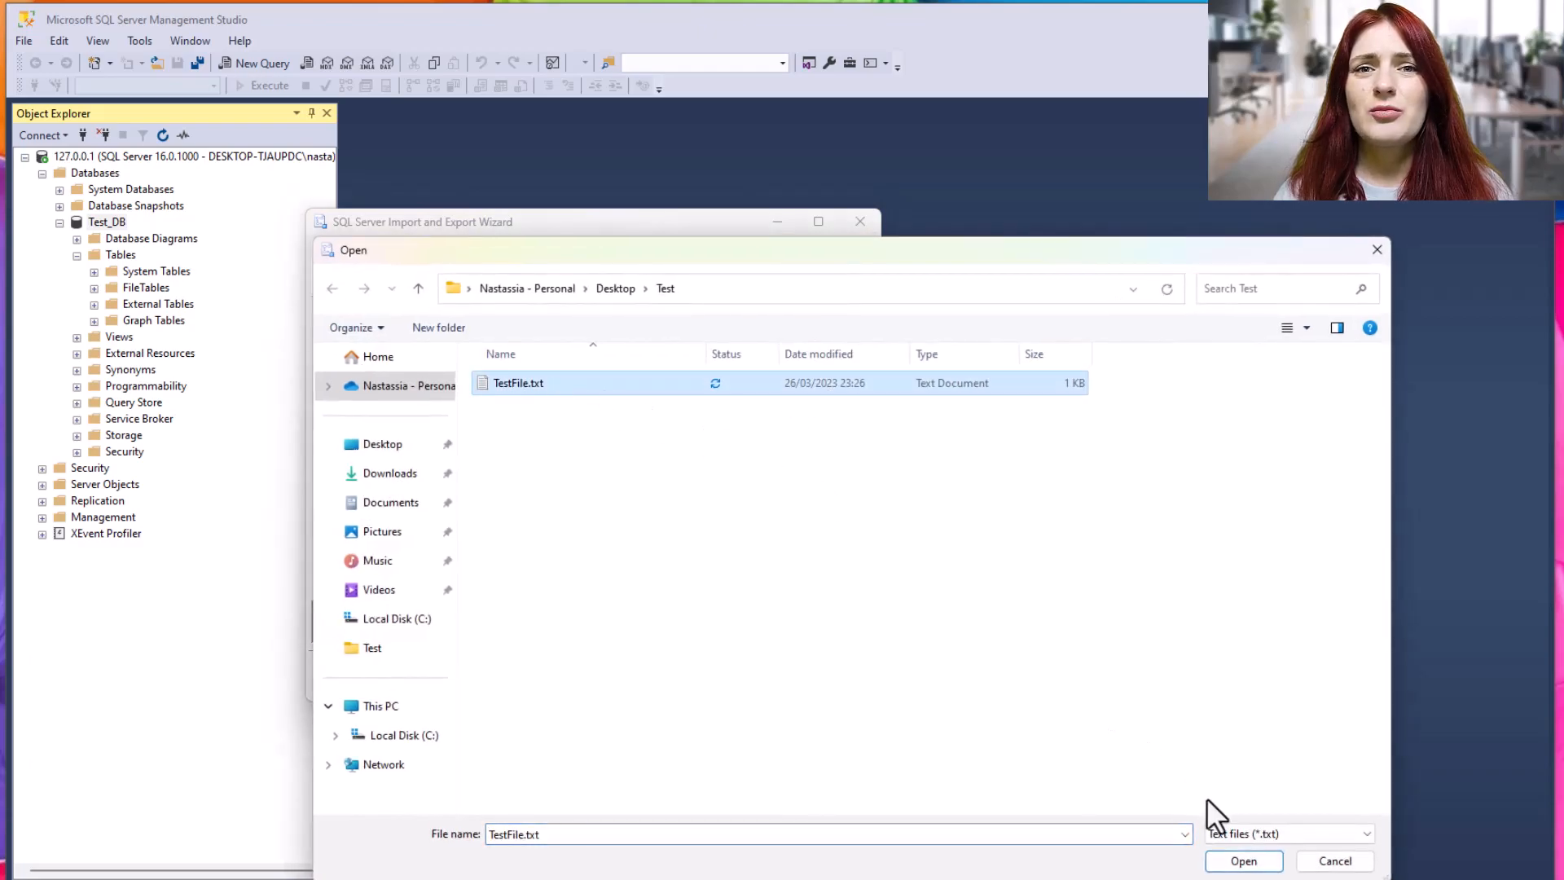
pyautogui.click(1242, 860)
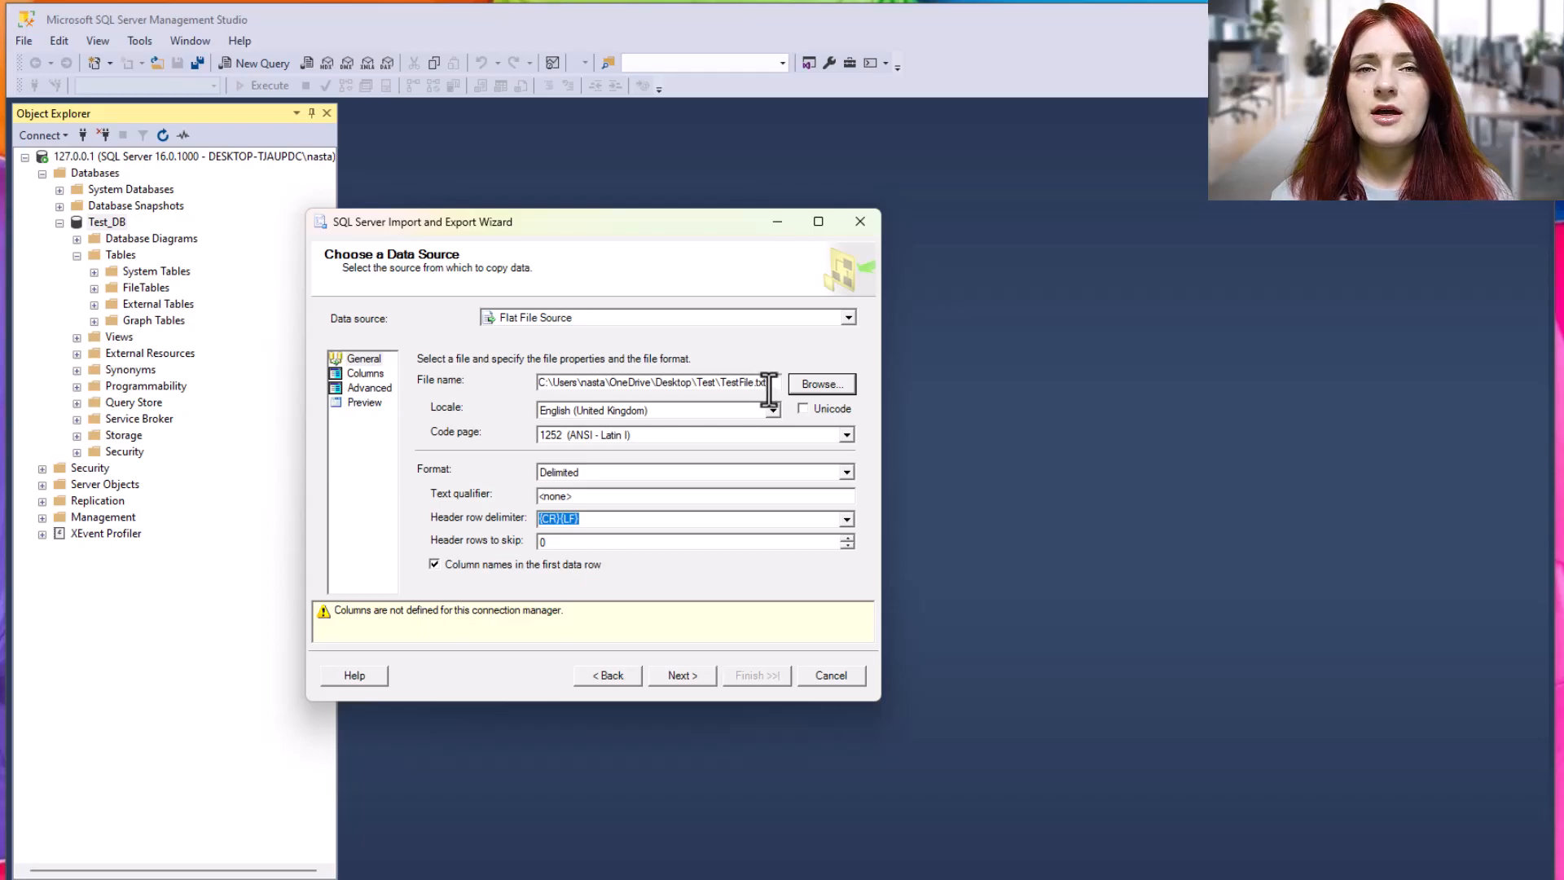
# Review the available locale, code page and format options for the flat file.
pyautogui.click(772, 410)
pyautogui.click(772, 410)
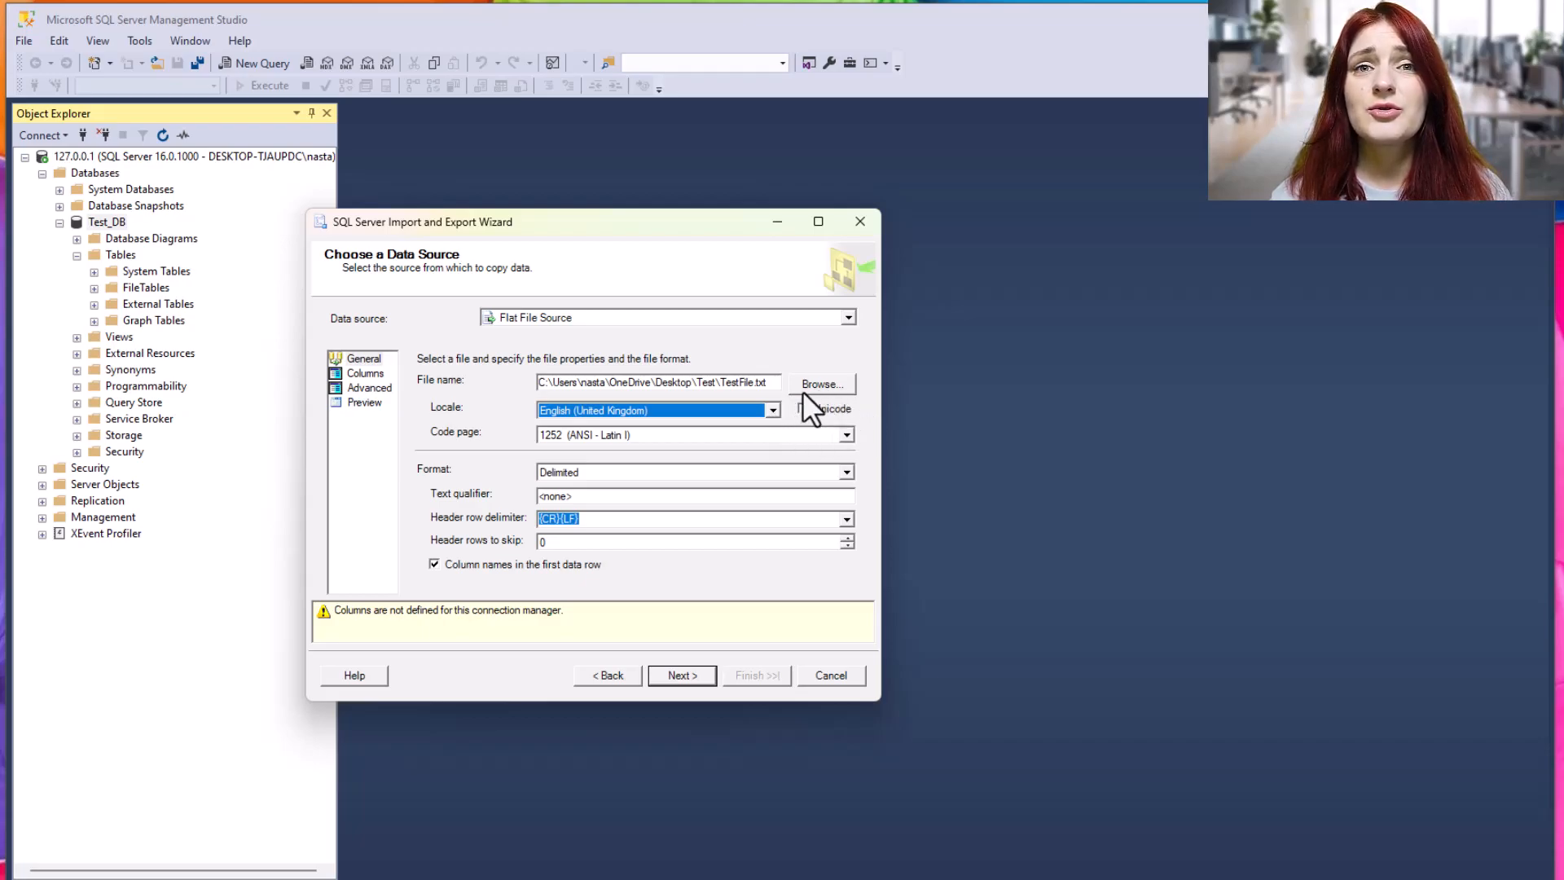
pyautogui.click(847, 434)
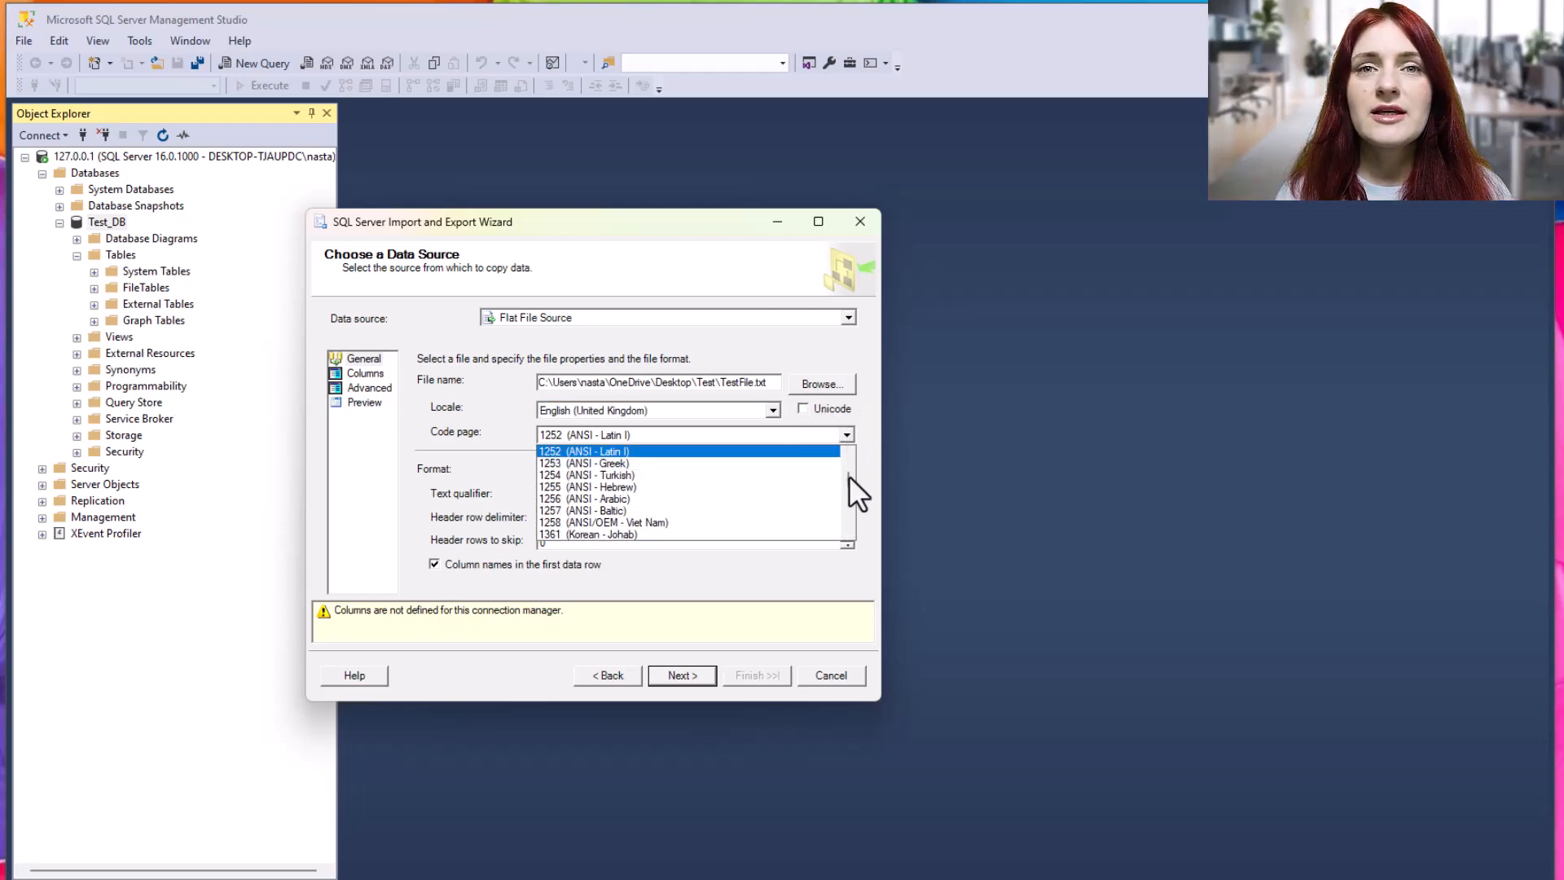
pyautogui.moveTo(847, 476); pyautogui.dragTo(860, 506)
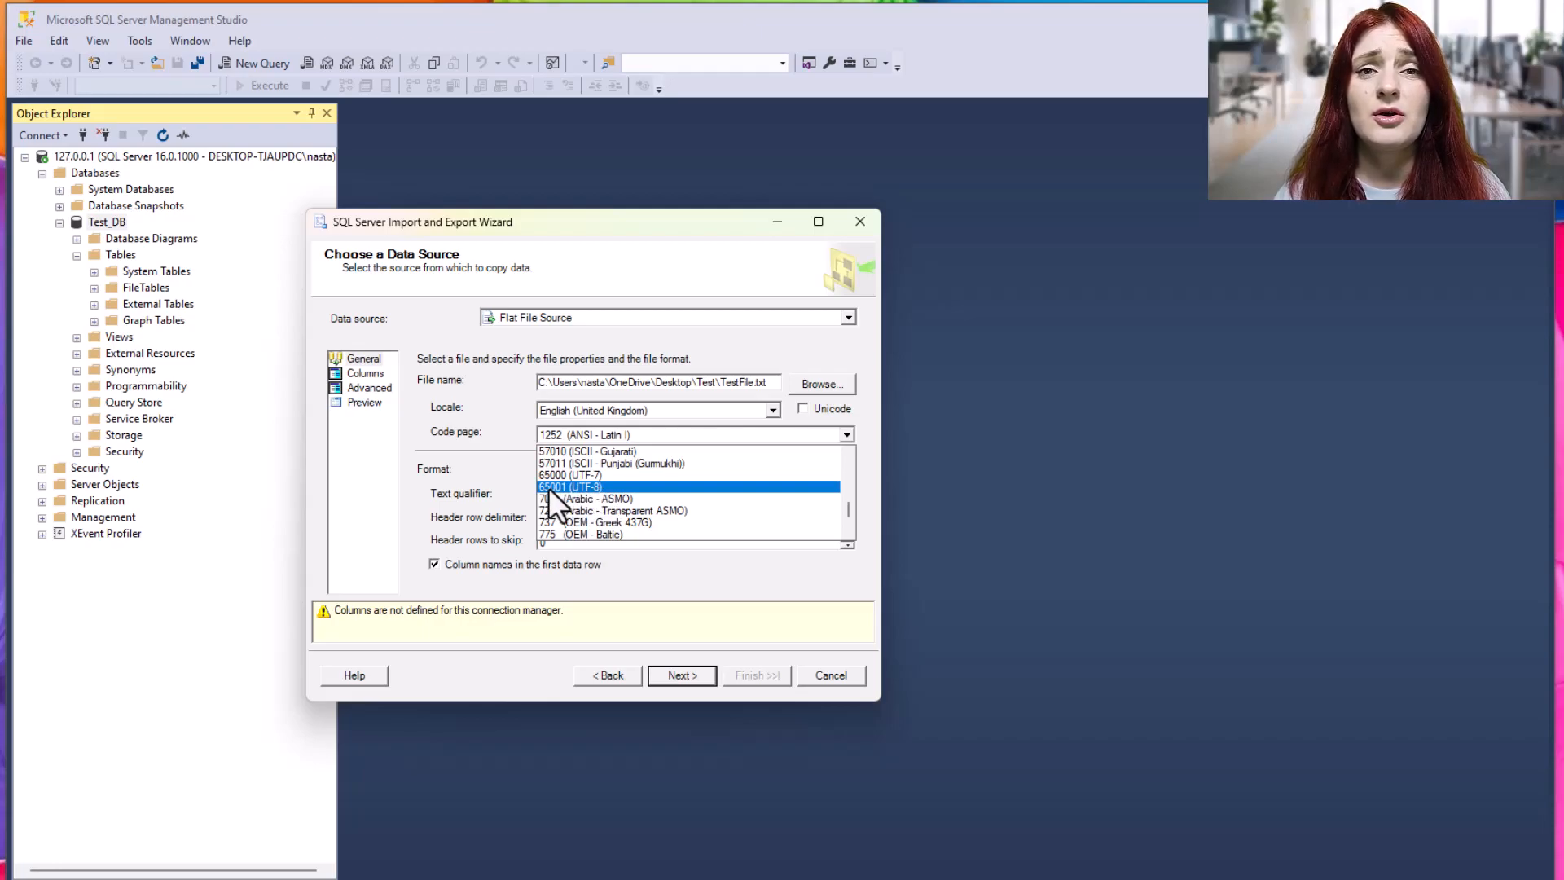
pyautogui.click(847, 471)
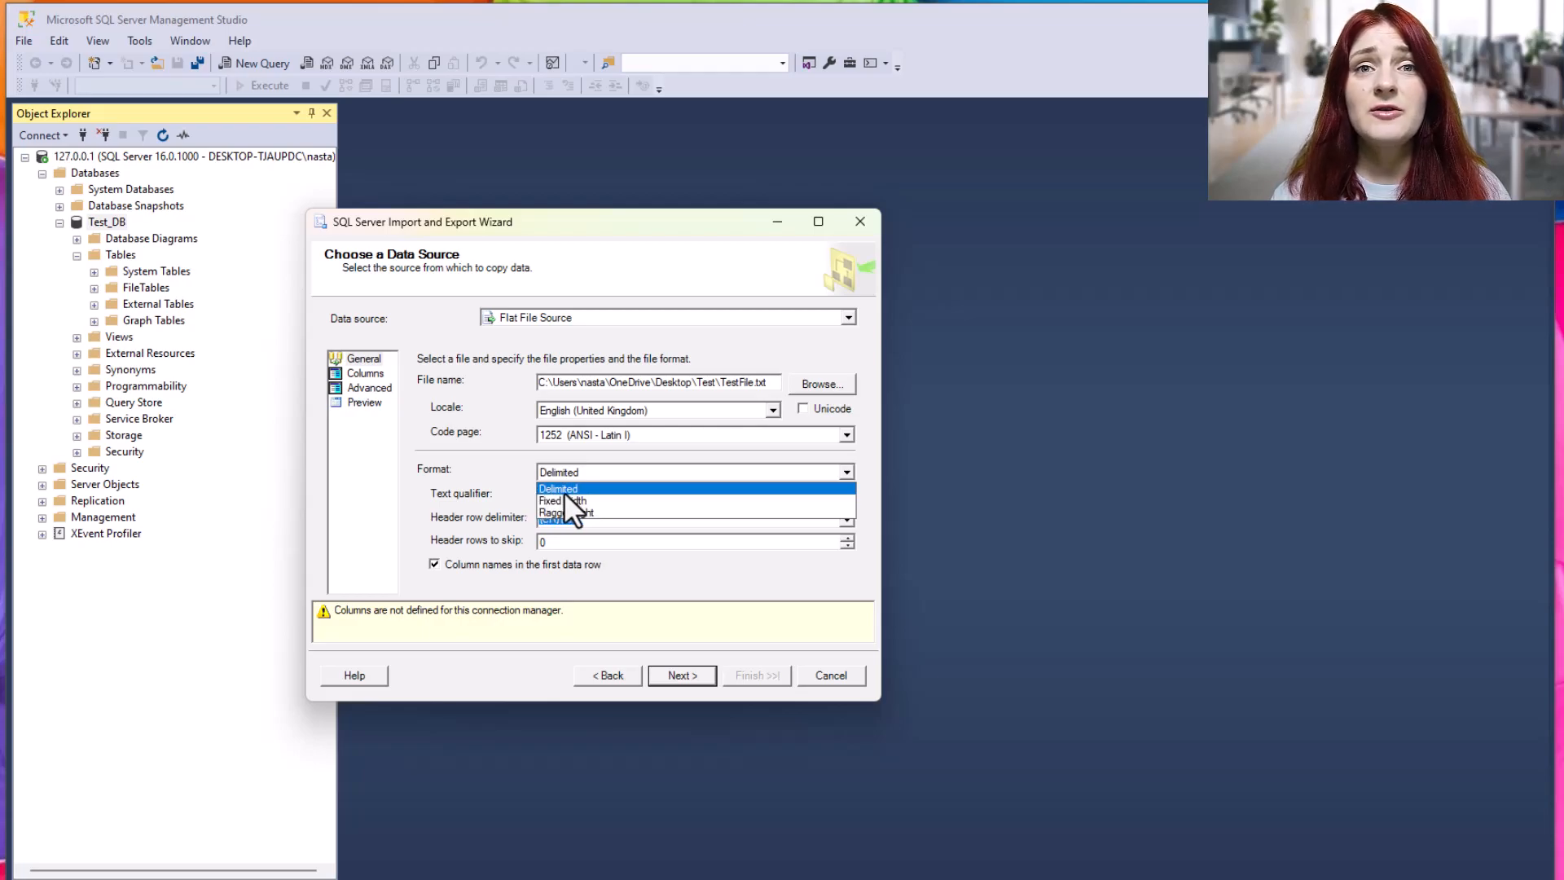
pyautogui.click(503, 471)
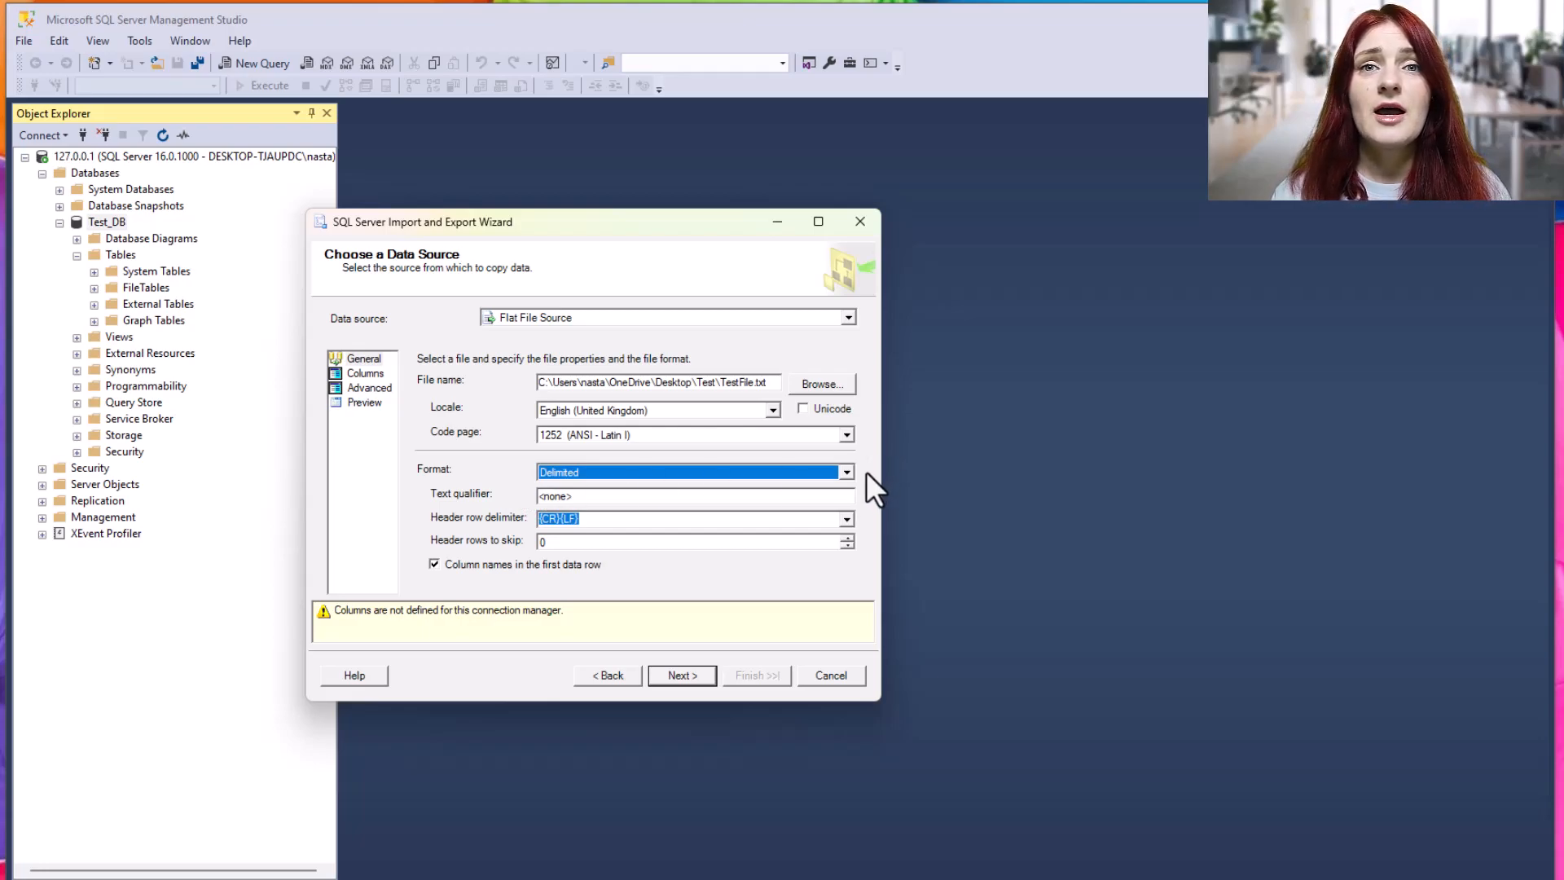
# Set the text qualifier of the flat file to a double quotation mark (").
pyautogui.press('Tab')
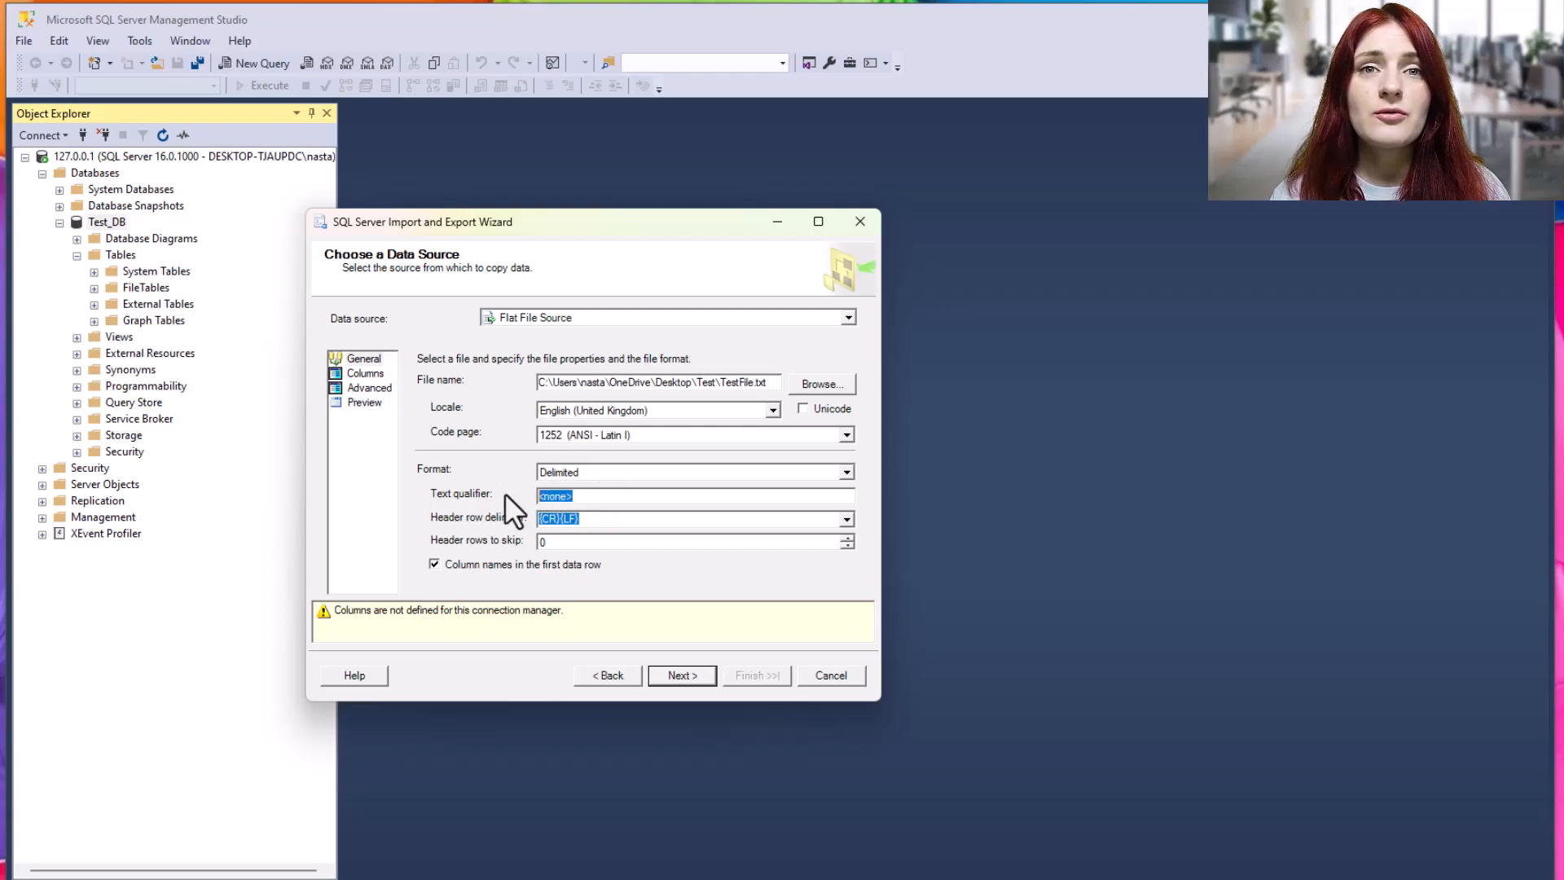
pyautogui.write('"')
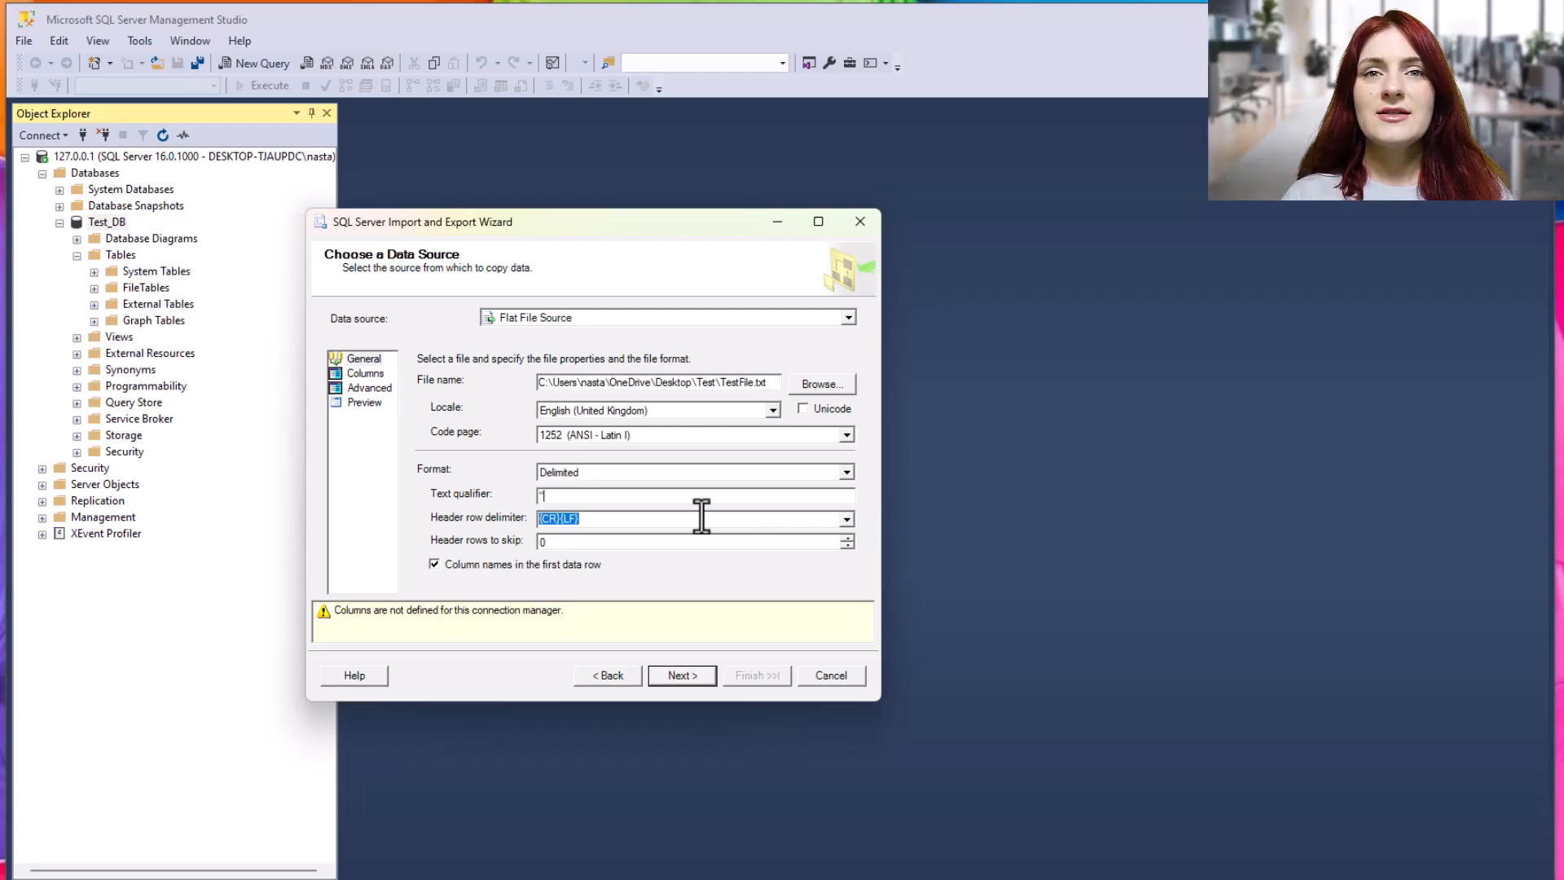
pyautogui.moveTo(559, 498); pyautogui.dragTo(517, 499)
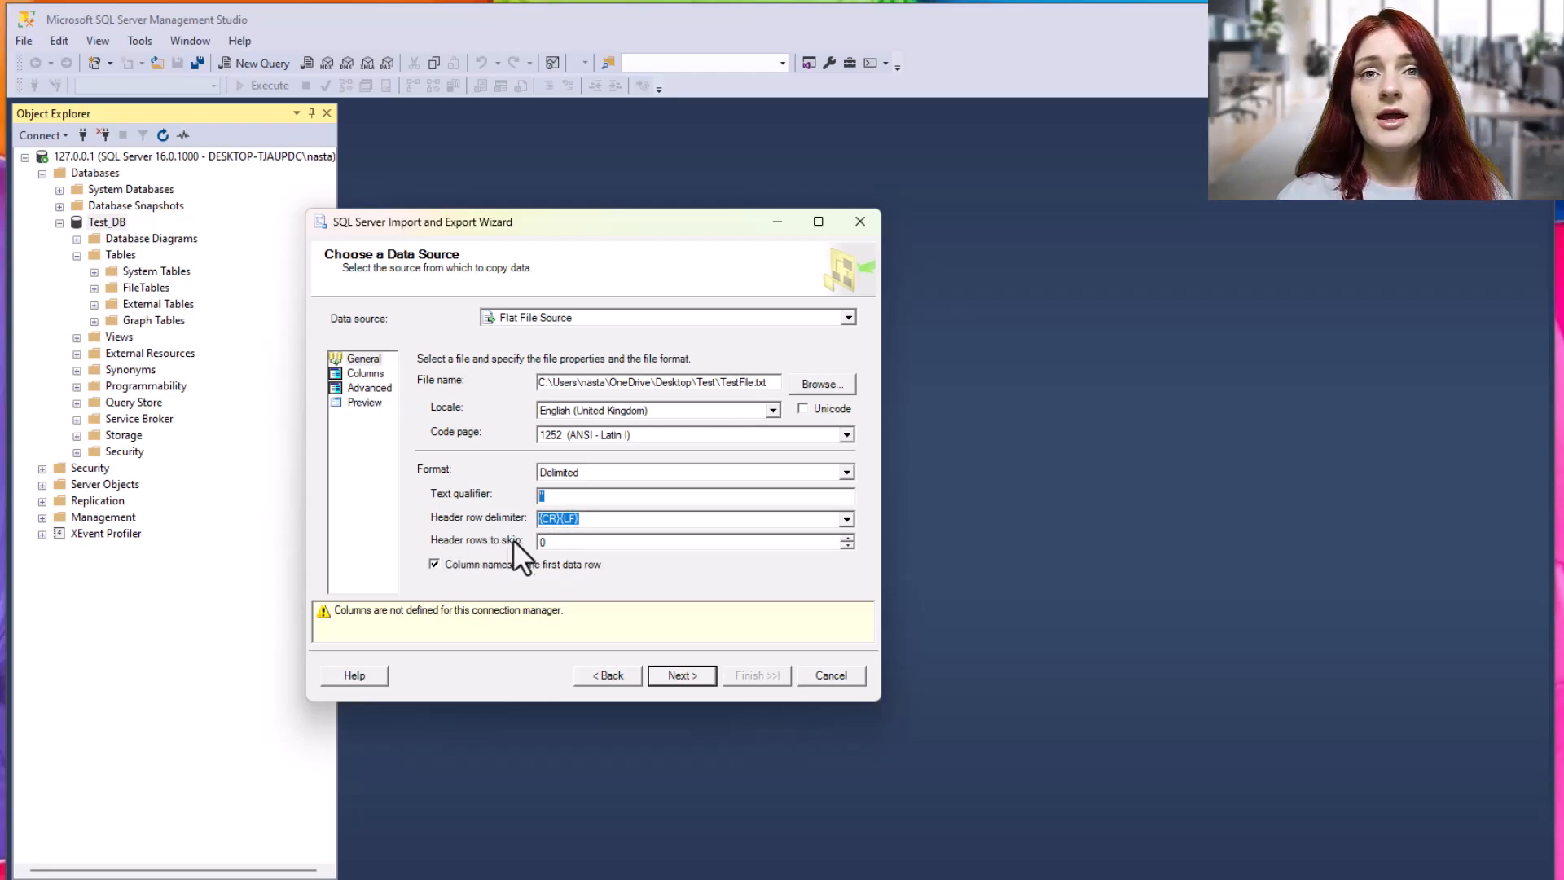
pyautogui.doubleClick(542, 541)
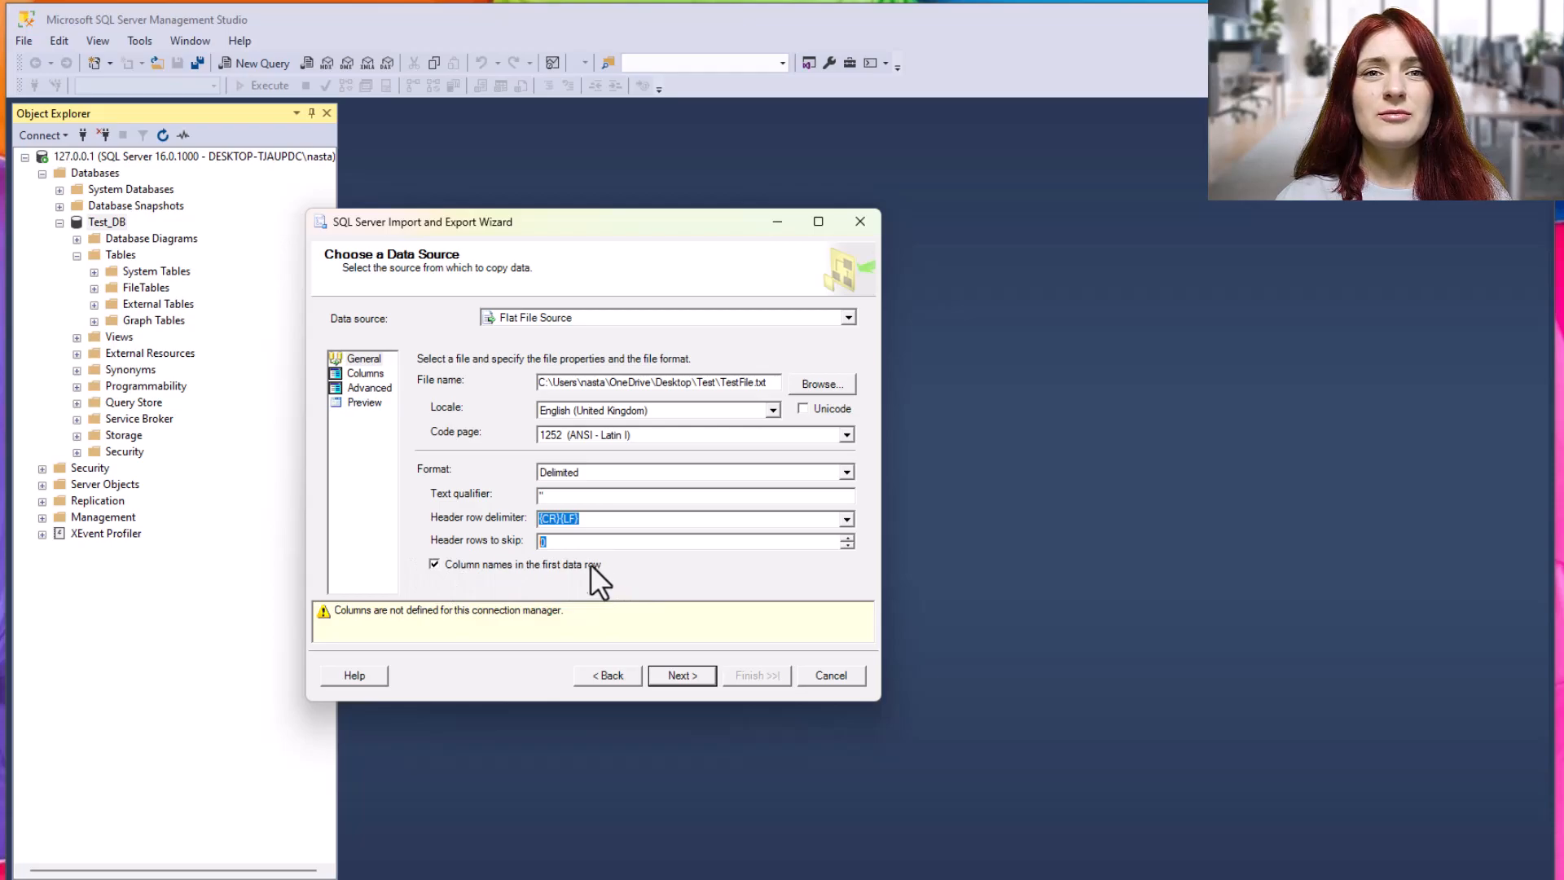
# Check the source file's row delimiter and choose Tab {t} as the column delimiter.
pyautogui.click(362, 375)
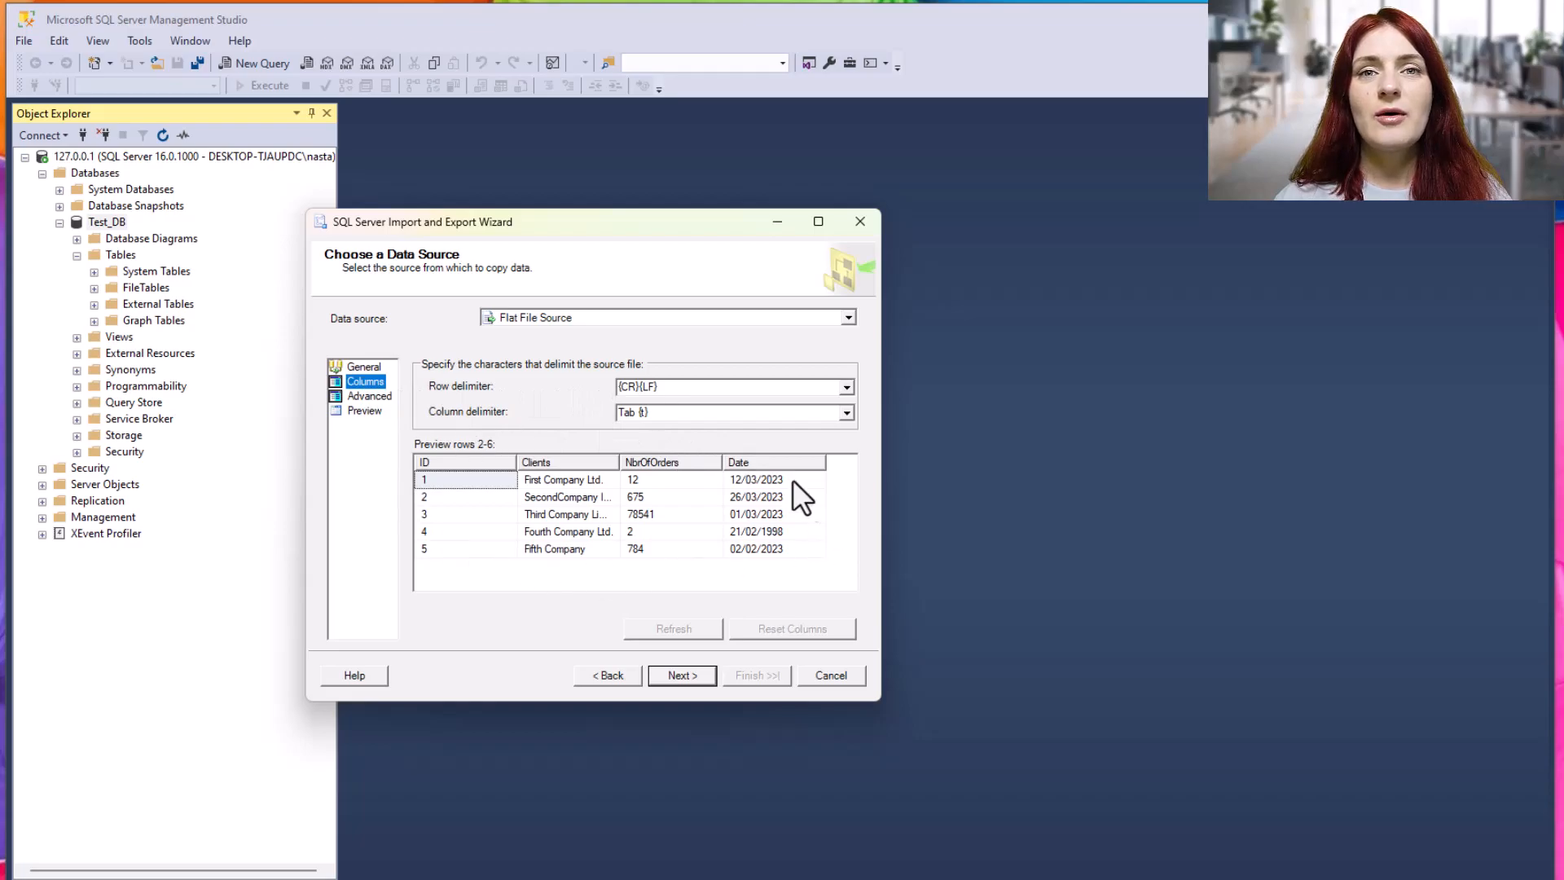
pyautogui.click(743, 388)
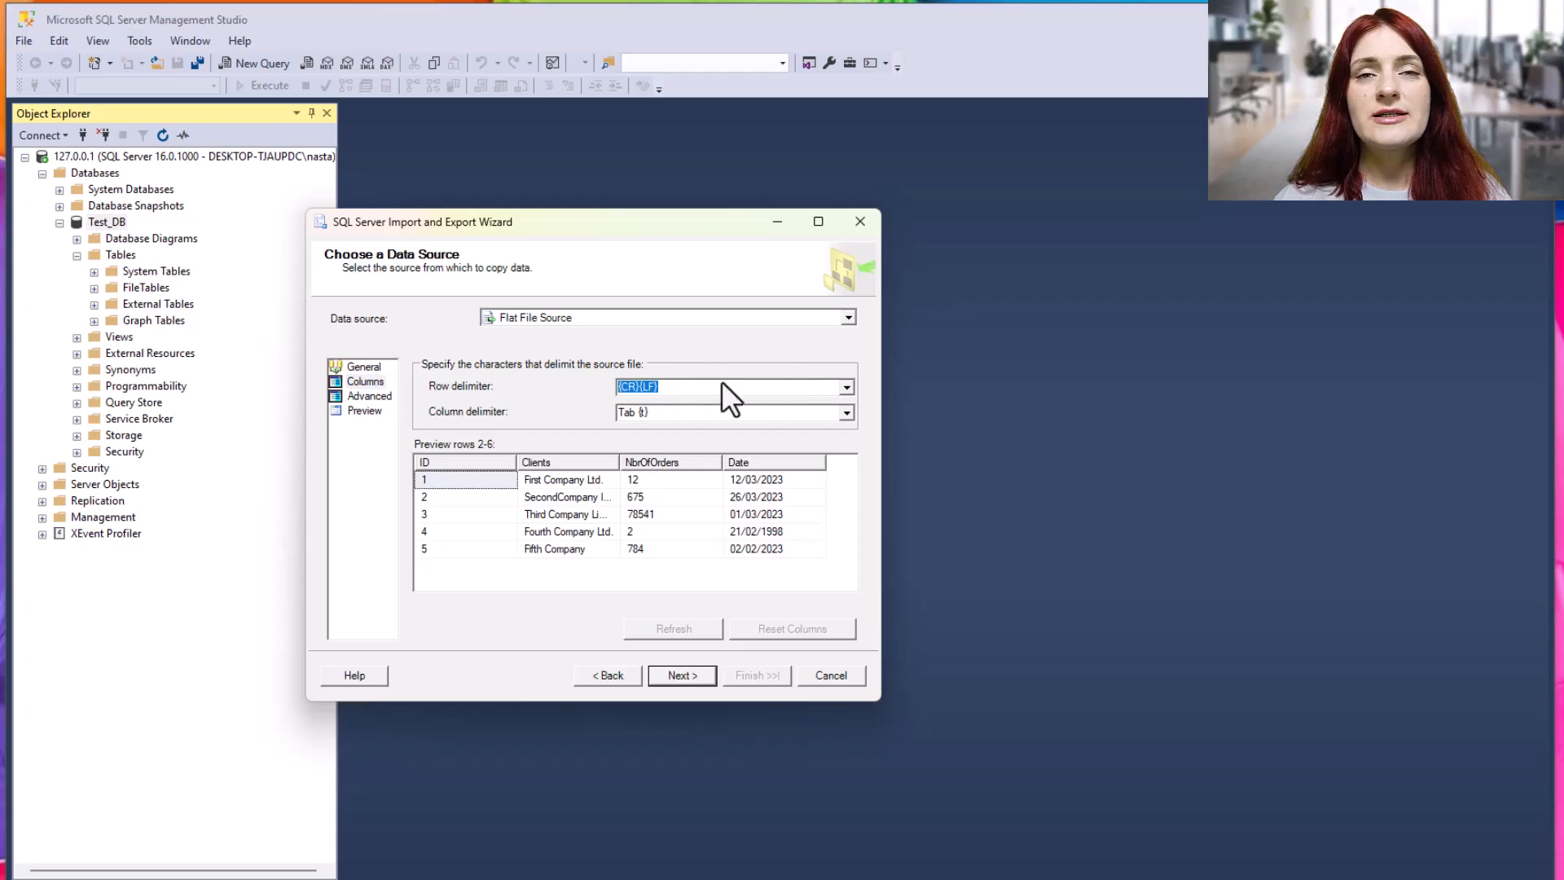
pyautogui.click(662, 412)
pyautogui.click(847, 414)
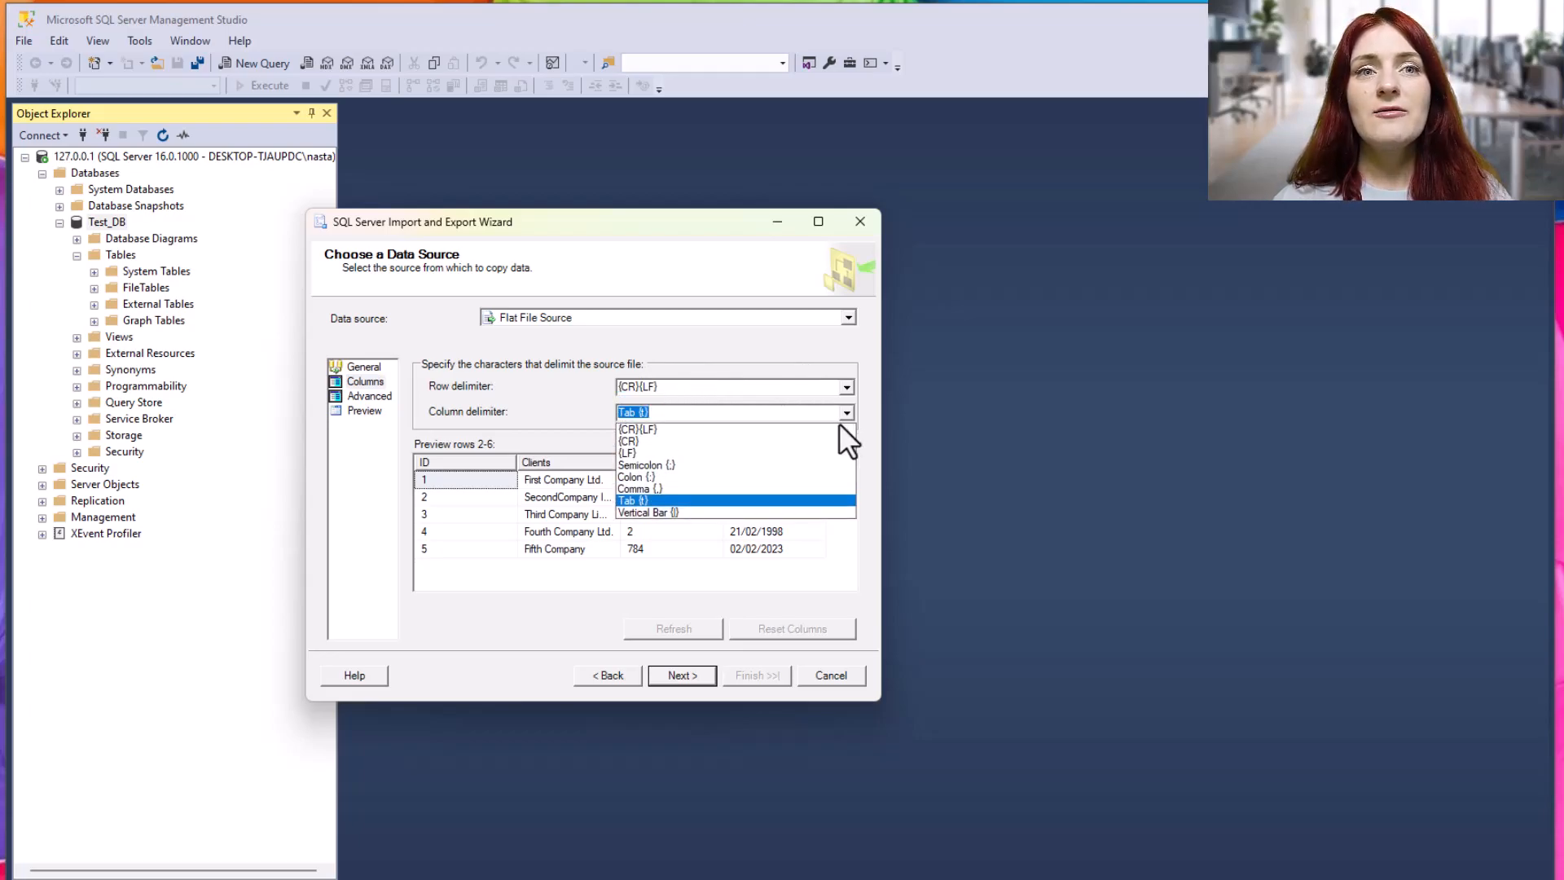
pyautogui.click(662, 499)
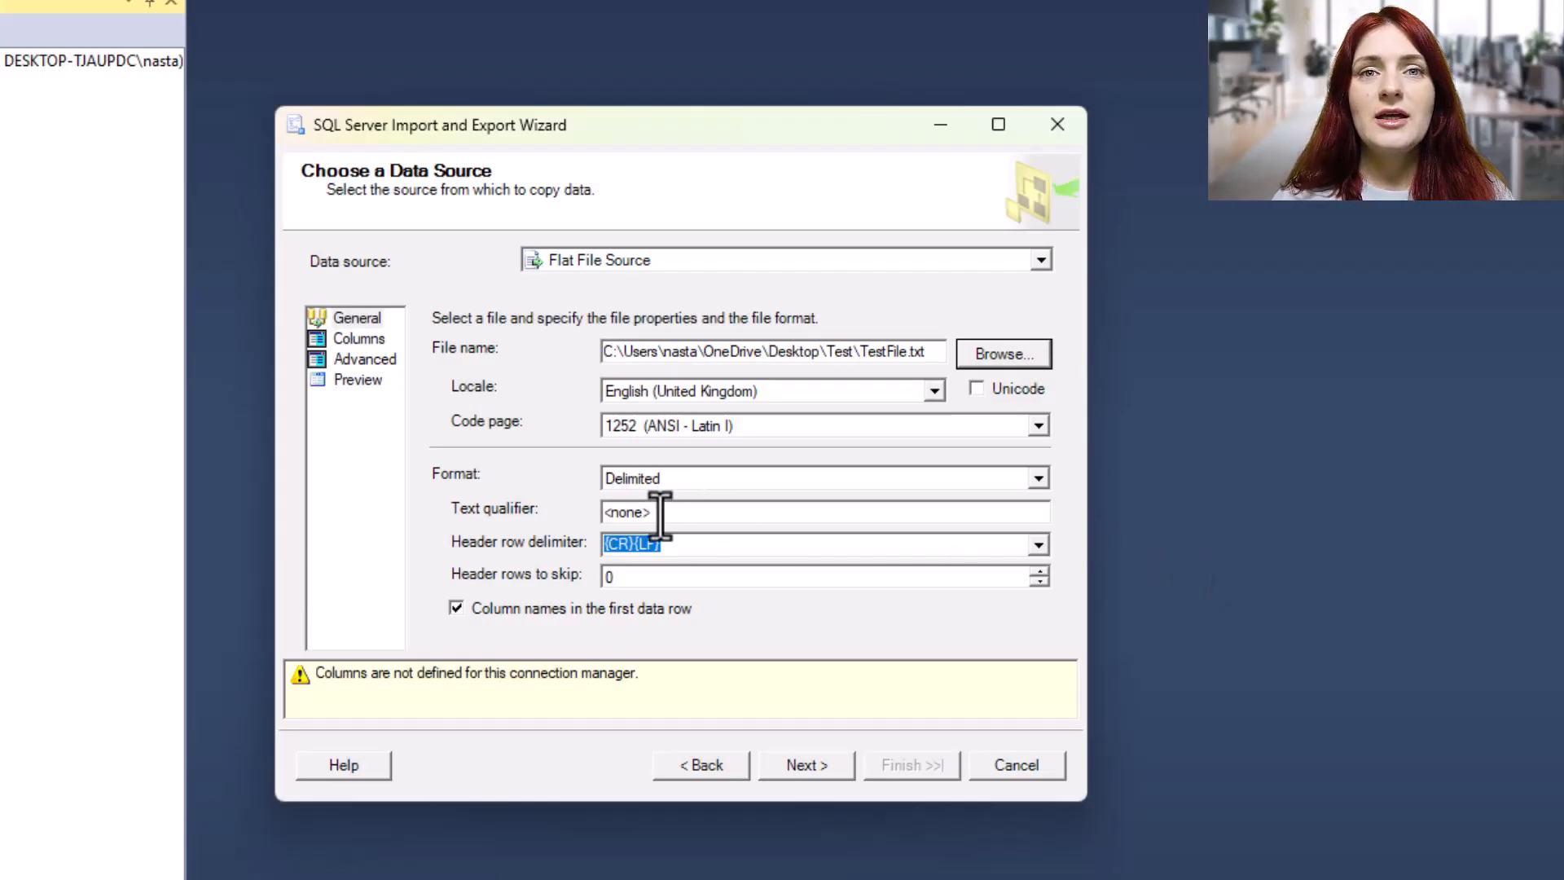
# Preview the source columns with the text qualifier left at <none>, and return to the general file settings.
pyautogui.moveTo(660, 515); pyautogui.dragTo(598, 514)
pyautogui.click(358, 339)
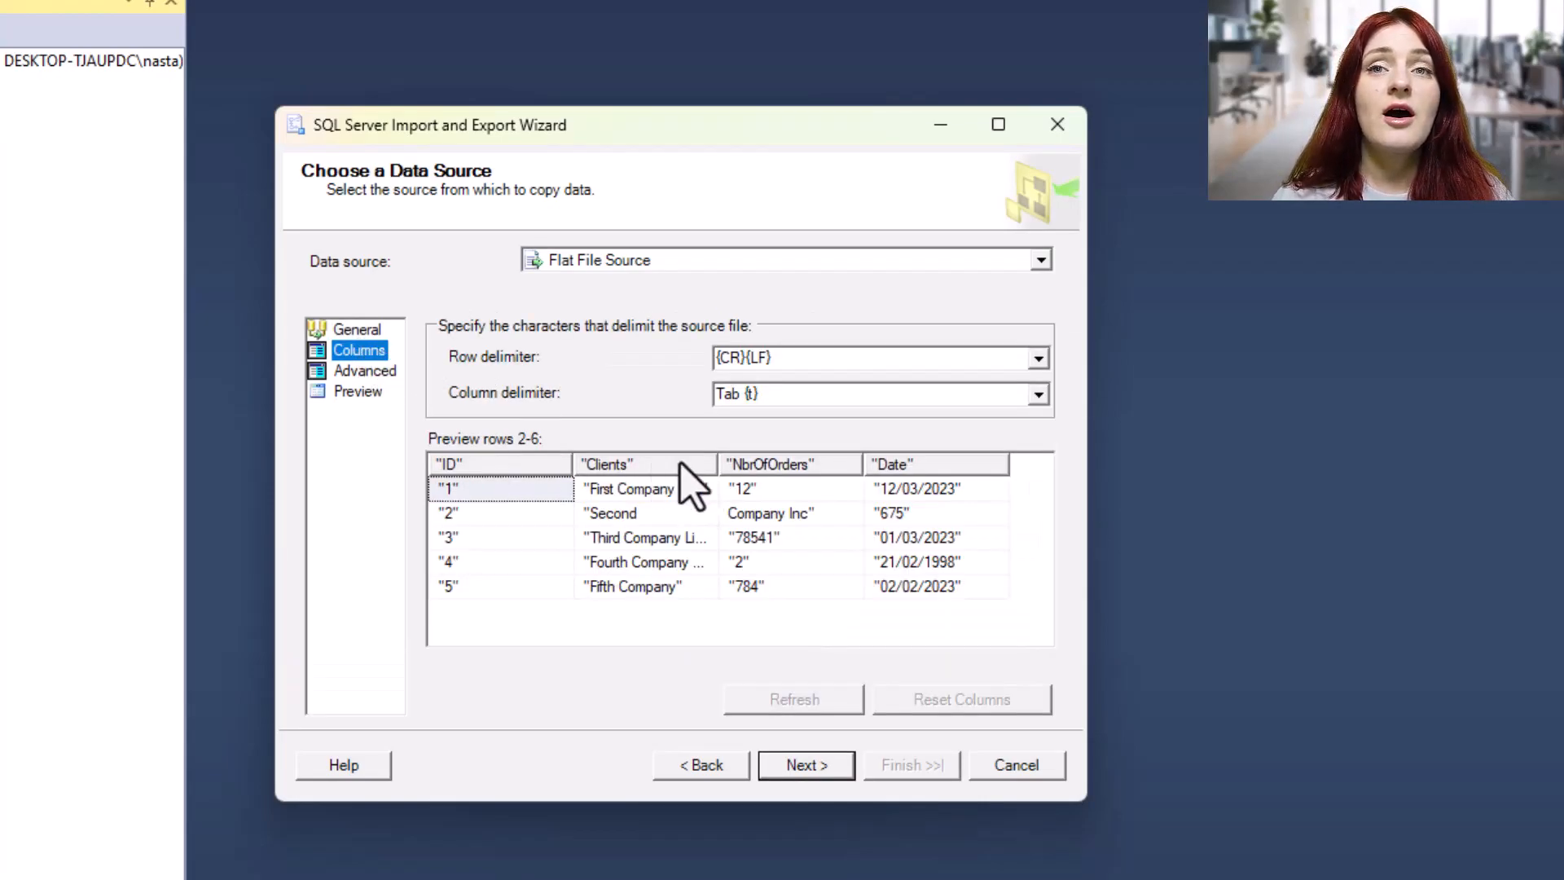
pyautogui.click(363, 330)
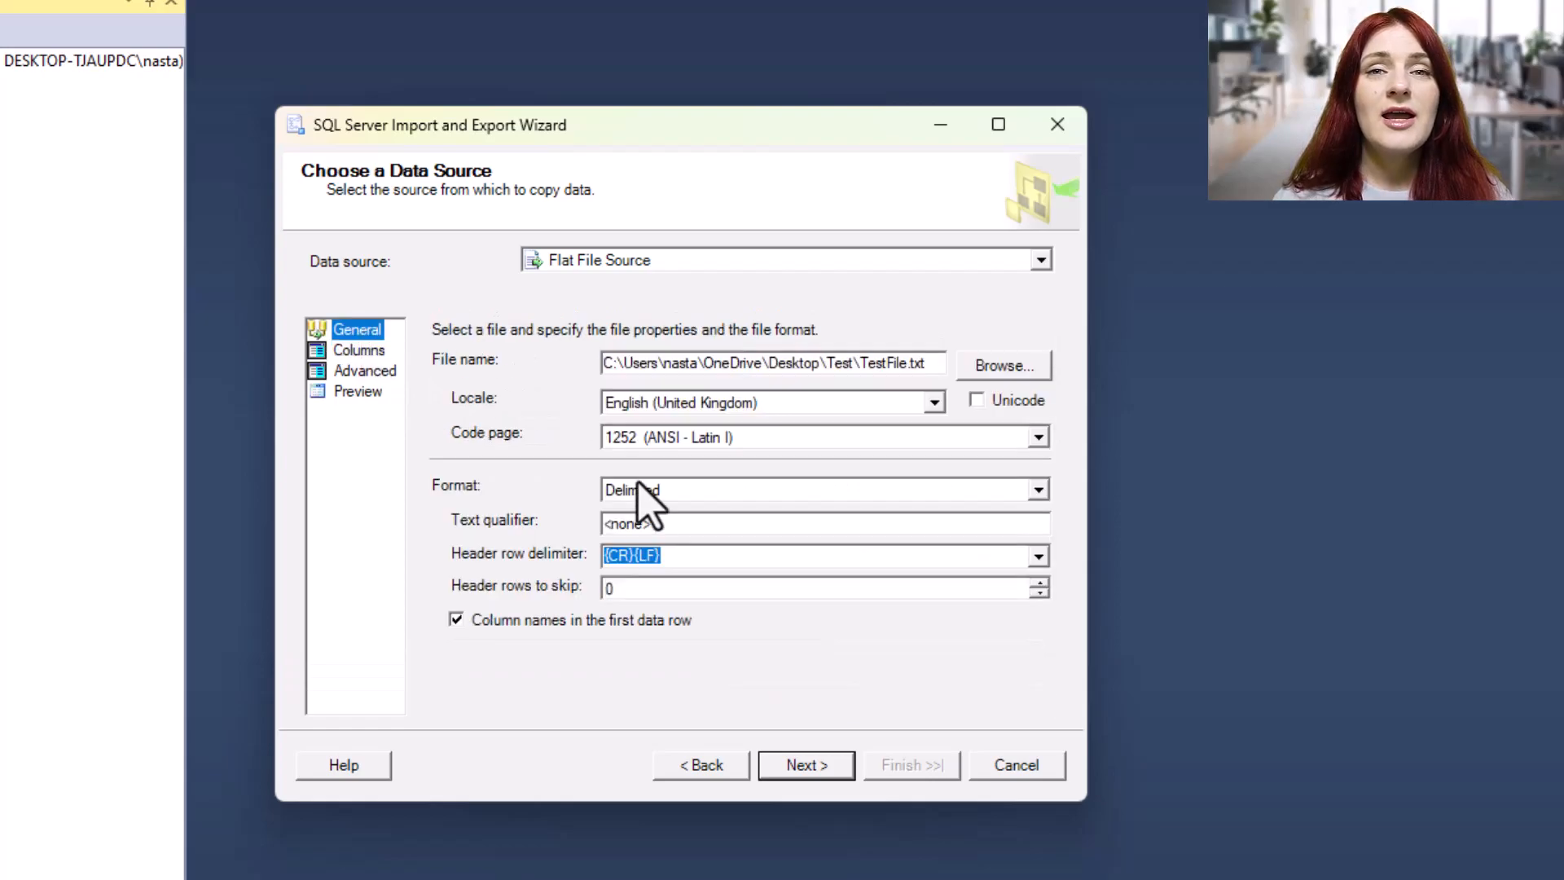
# Replace the <none> text qualifier with a double quotation mark (") and display the column preview.
pyautogui.moveTo(657, 524); pyautogui.dragTo(530, 515)
pyautogui.press('BackSpace')
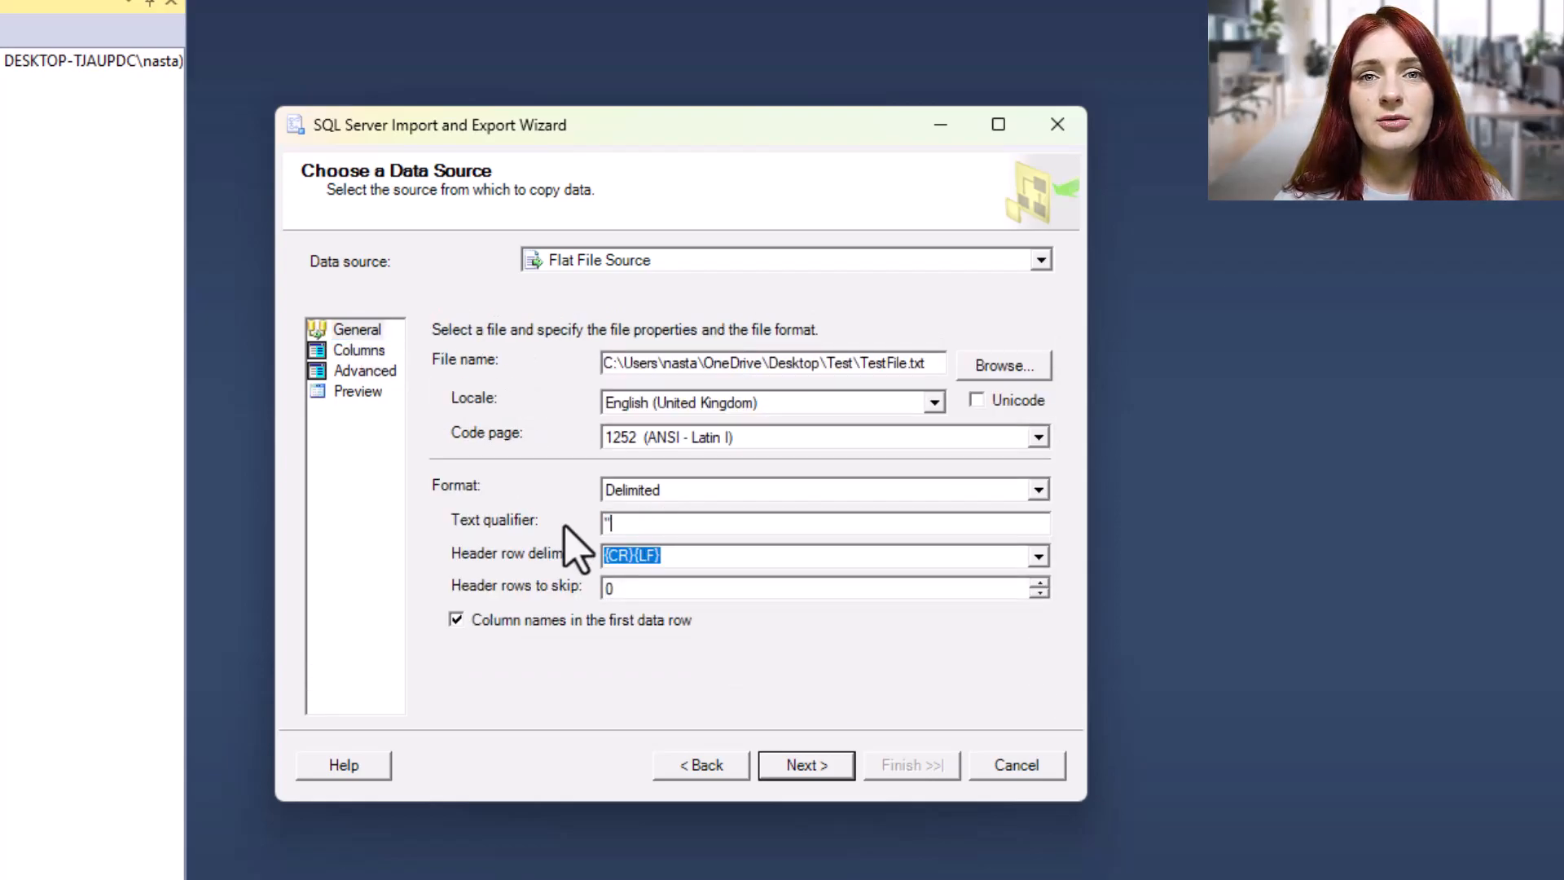
pyautogui.click(367, 350)
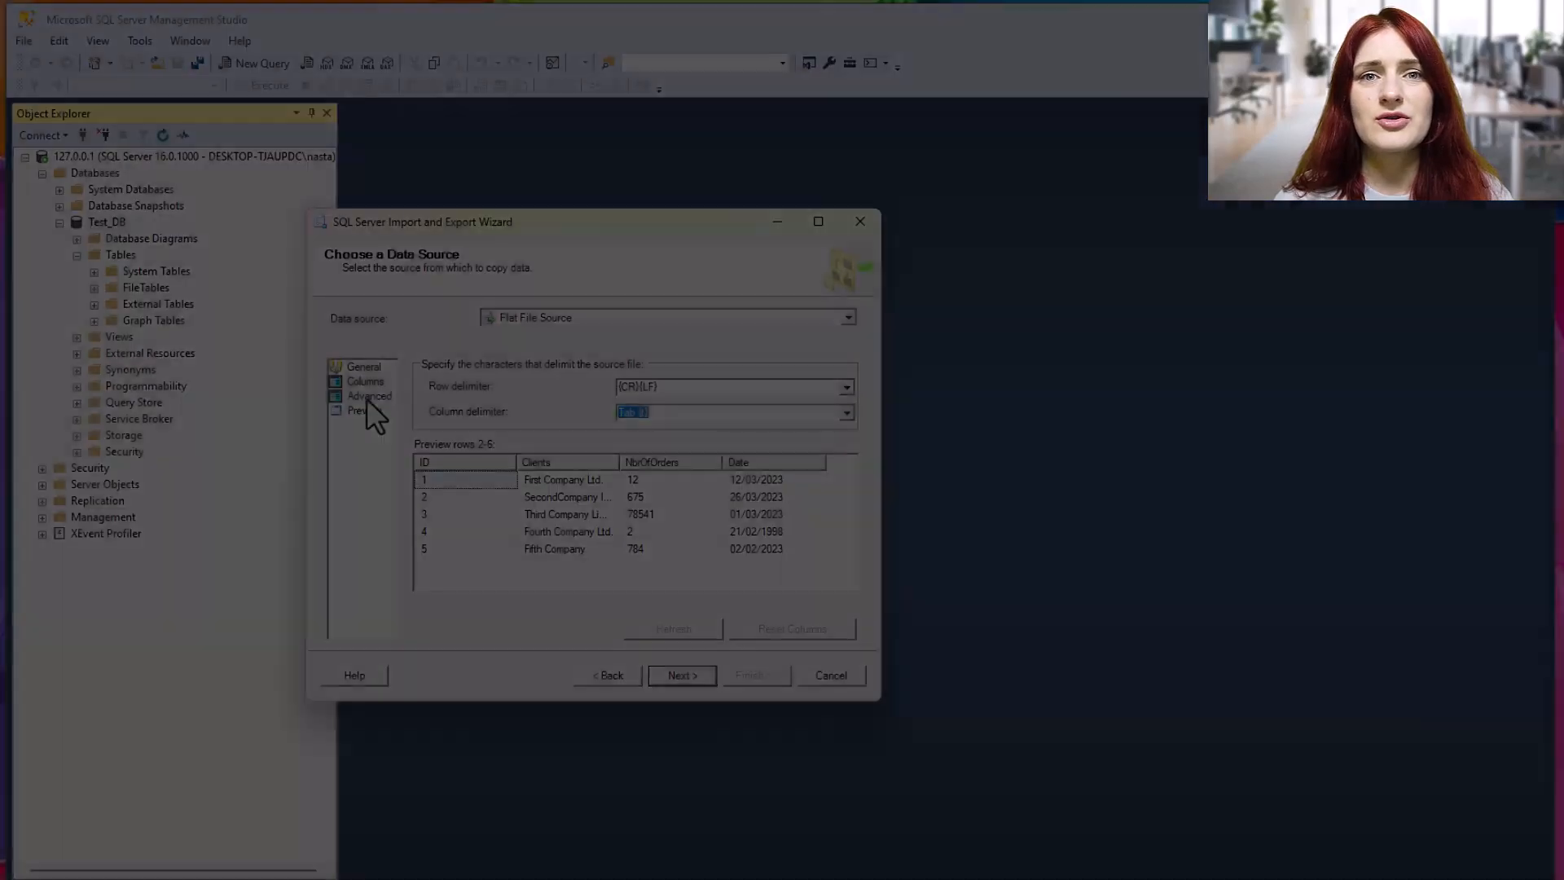
# Try renaming the ID column to ID_1 in the advanced column properties, and restore its original name.
pyautogui.click(361, 372)
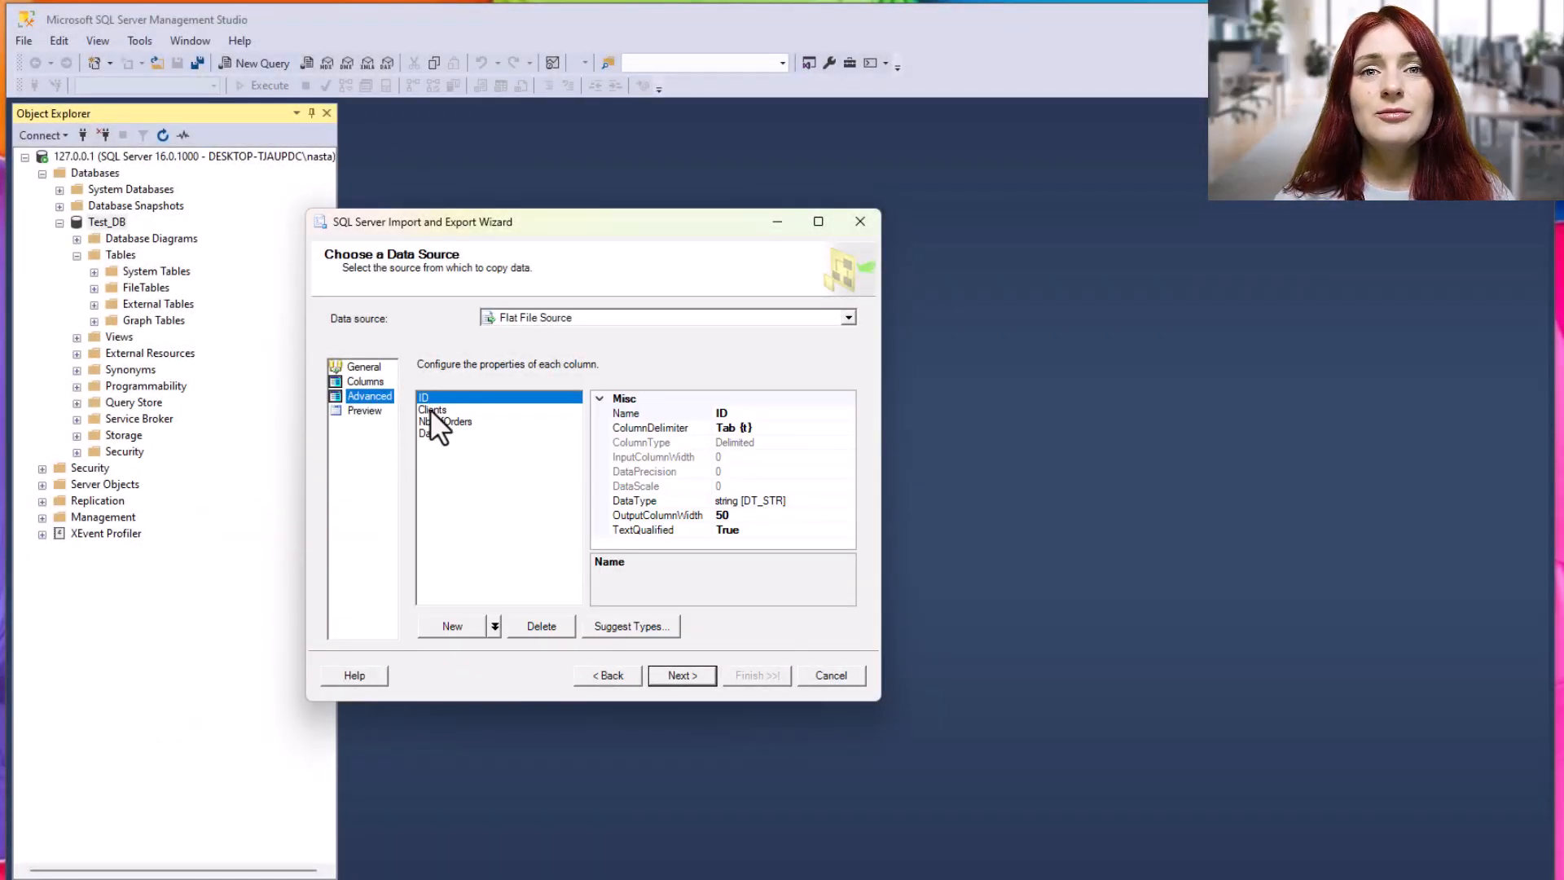
pyautogui.click(728, 412)
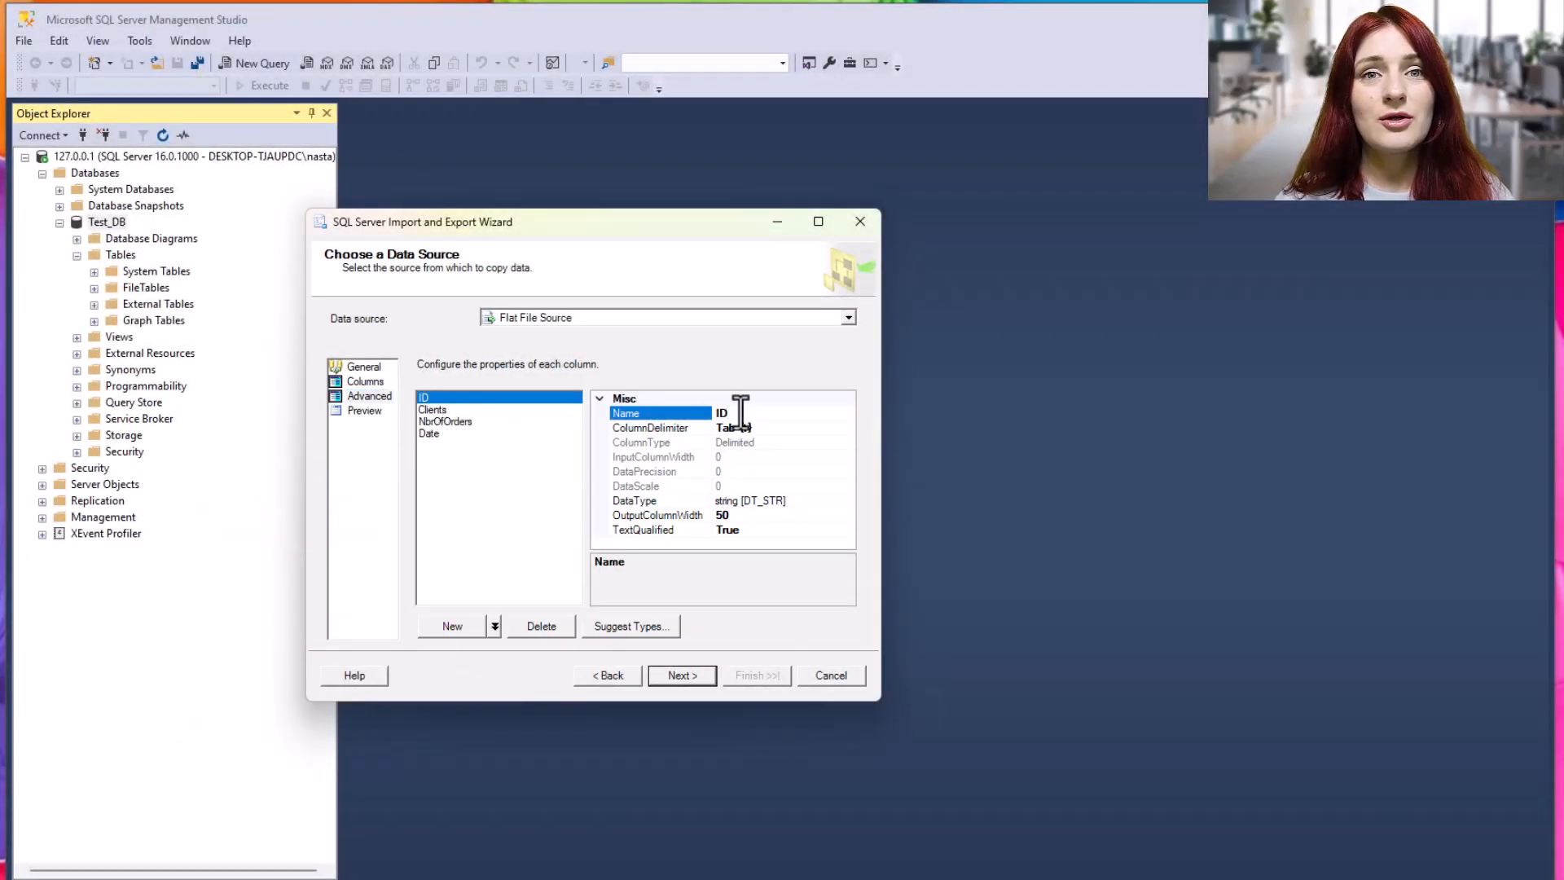
pyautogui.write('_1')
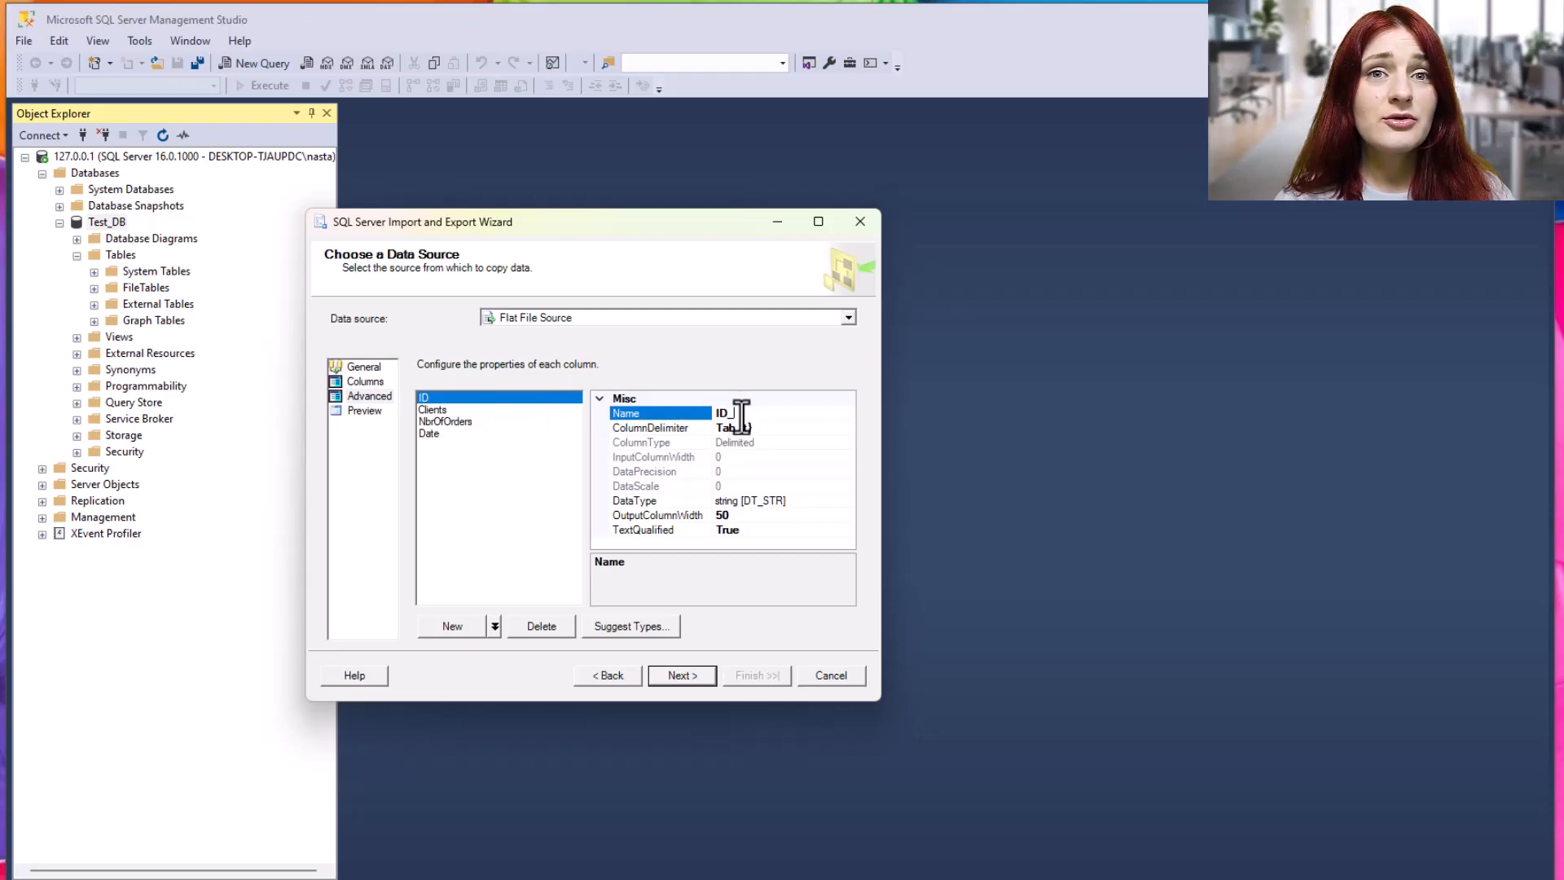
pyautogui.press('BackSpace')
pyautogui.press('BackSpace')
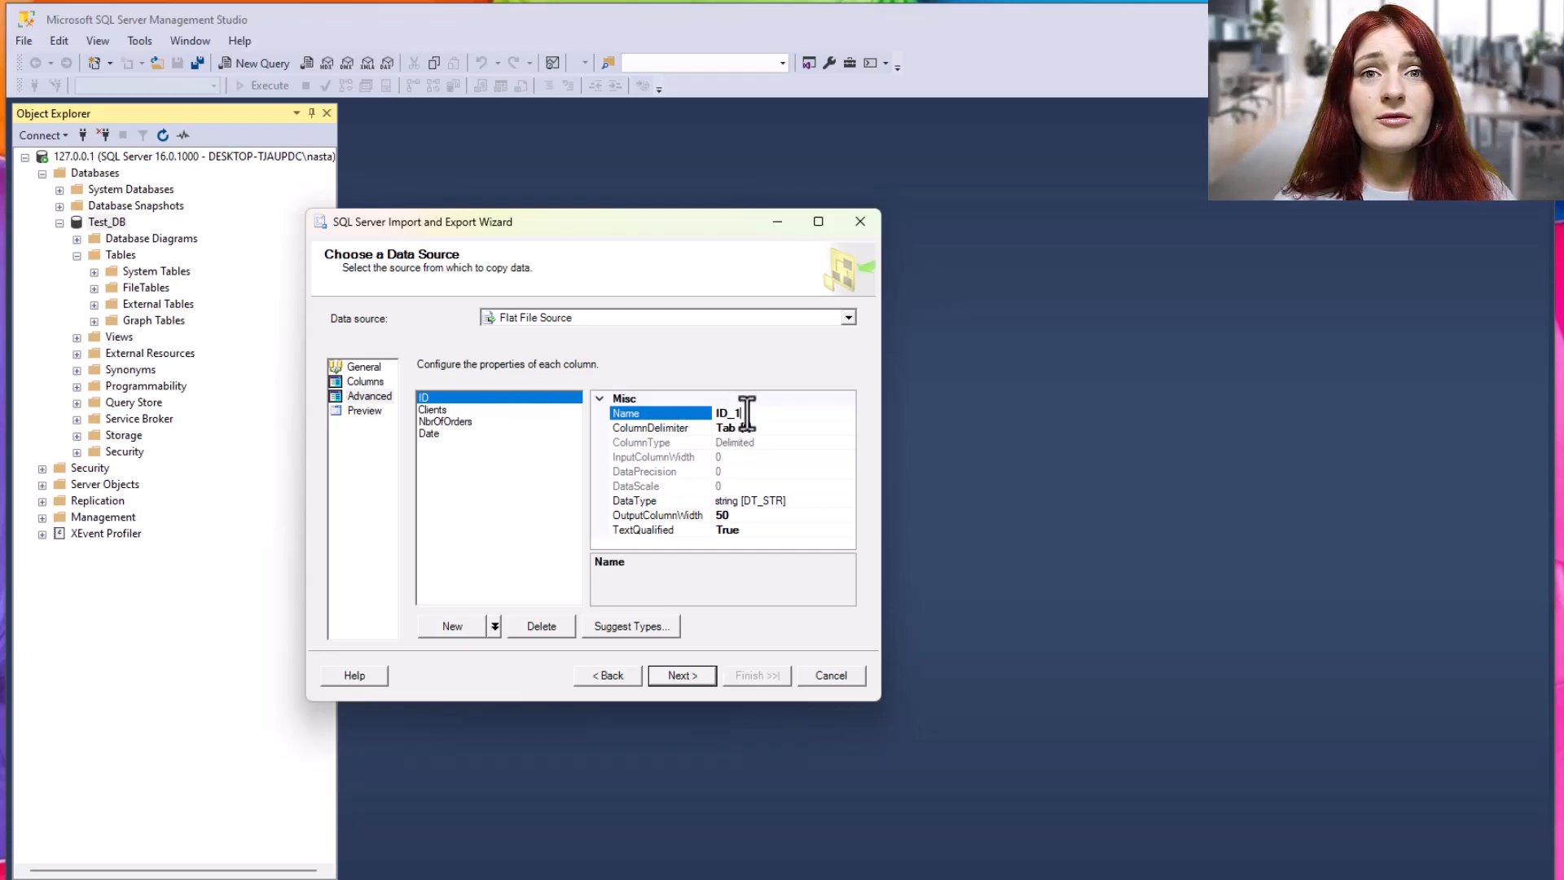
pyautogui.click(680, 428)
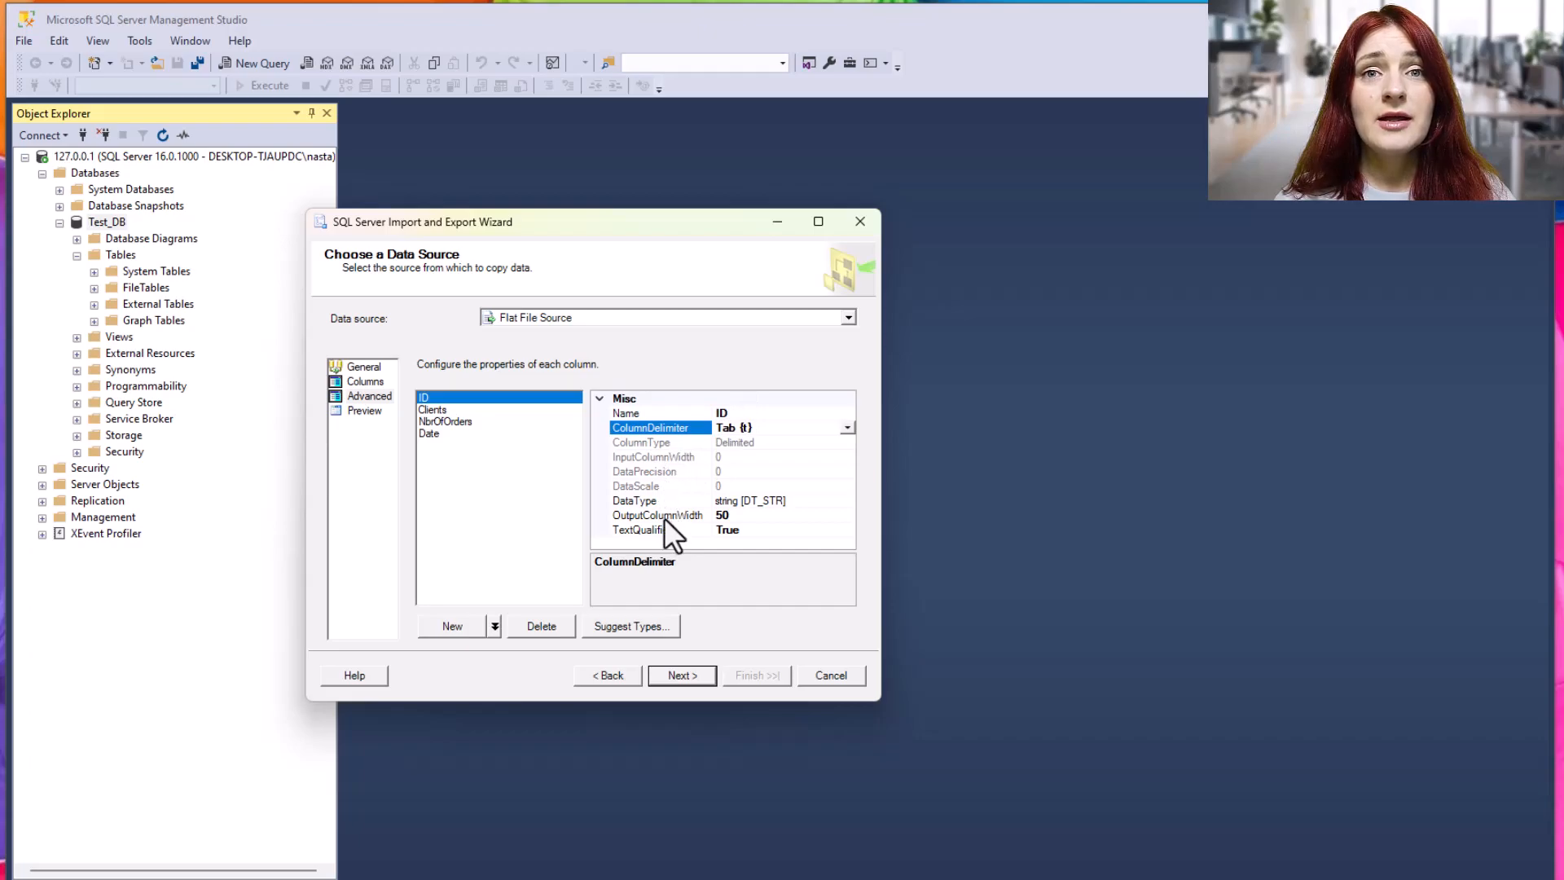
# Try the text stream [DT_TEXT] data type for the ID column and switch it back to string [DT_STR].
pyautogui.click(689, 516)
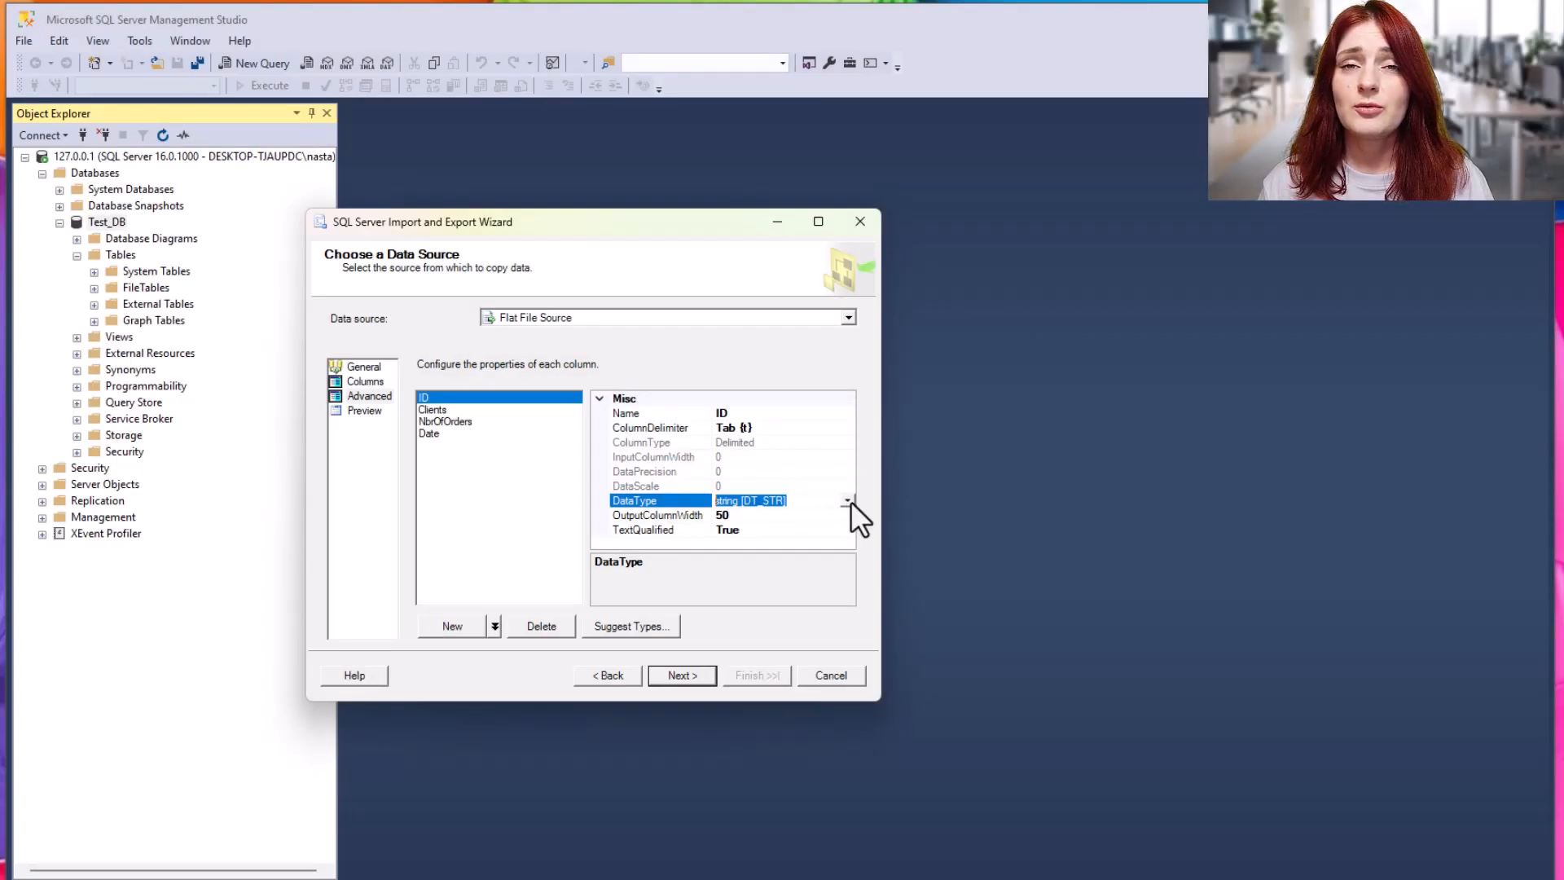
pyautogui.click(848, 501)
pyautogui.moveTo(847, 588); pyautogui.dragTo(849, 609)
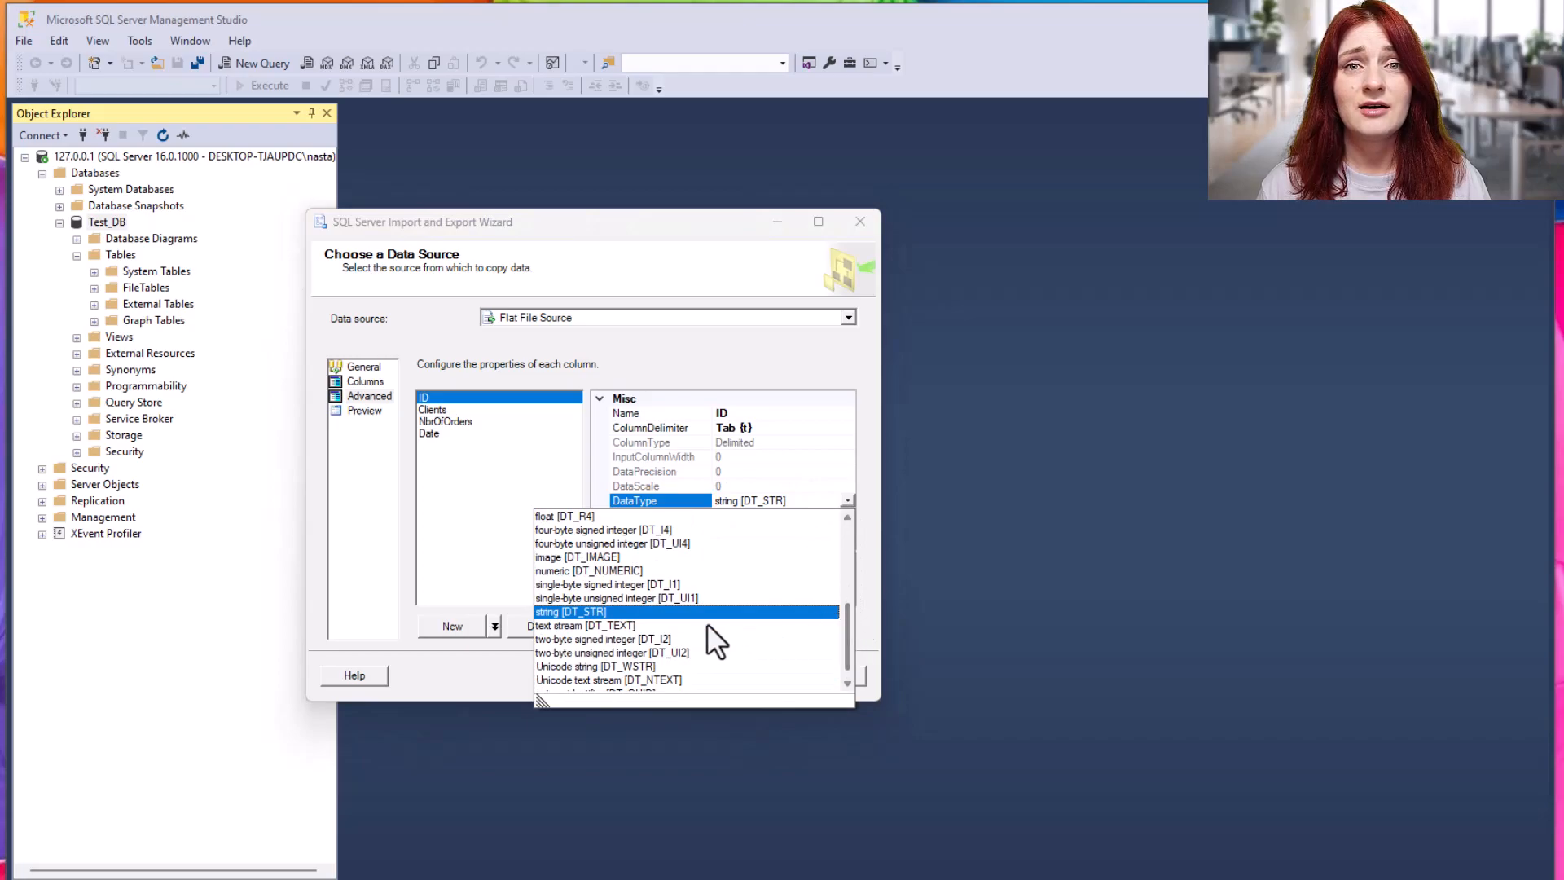
pyautogui.click(611, 639)
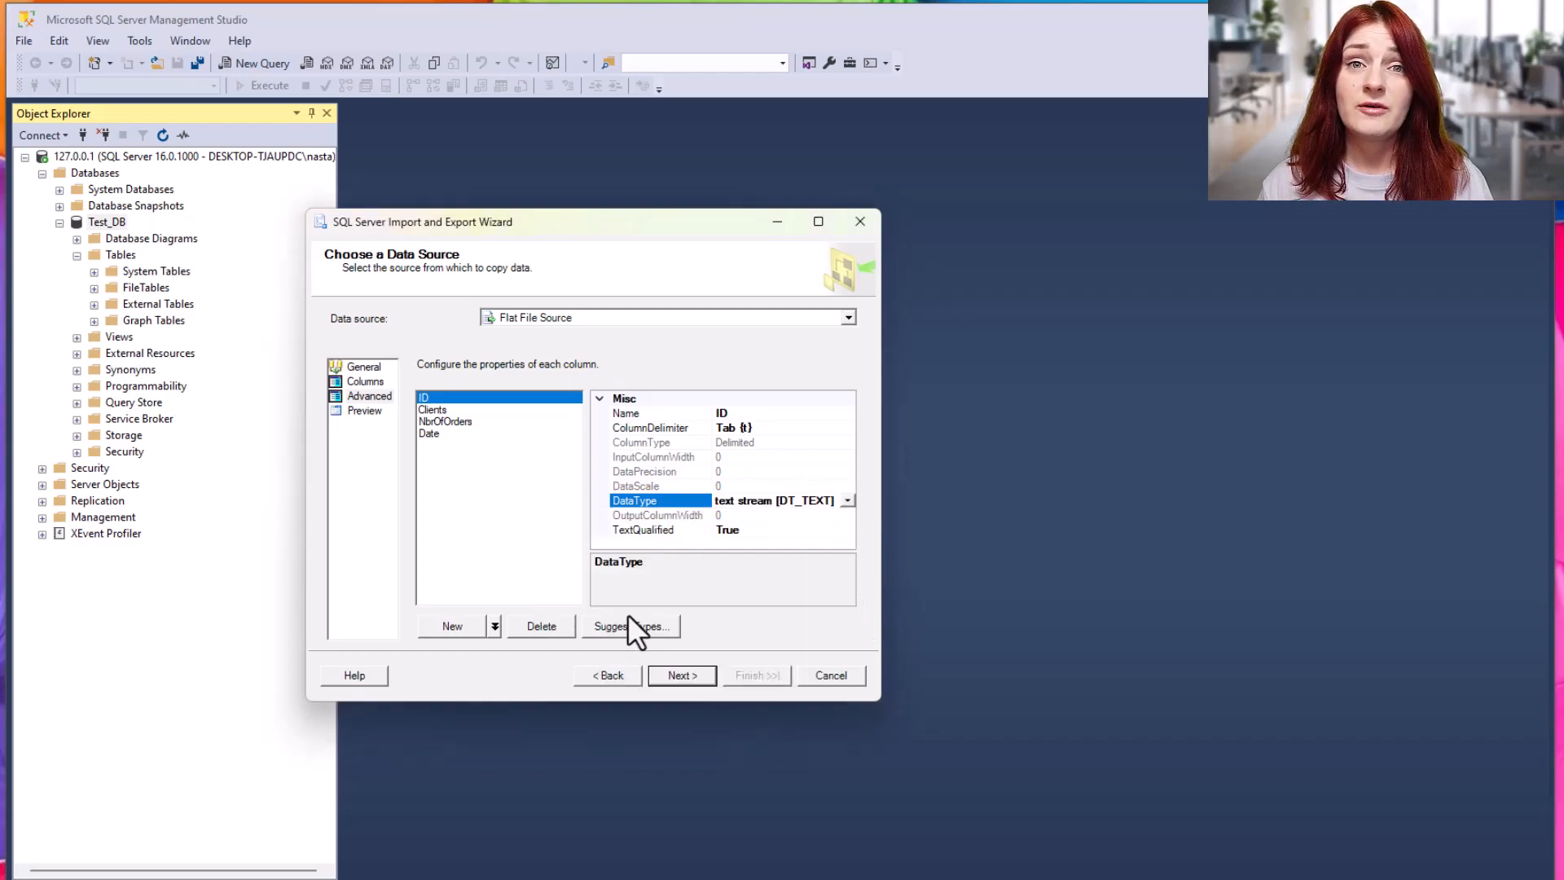
pyautogui.click(849, 500)
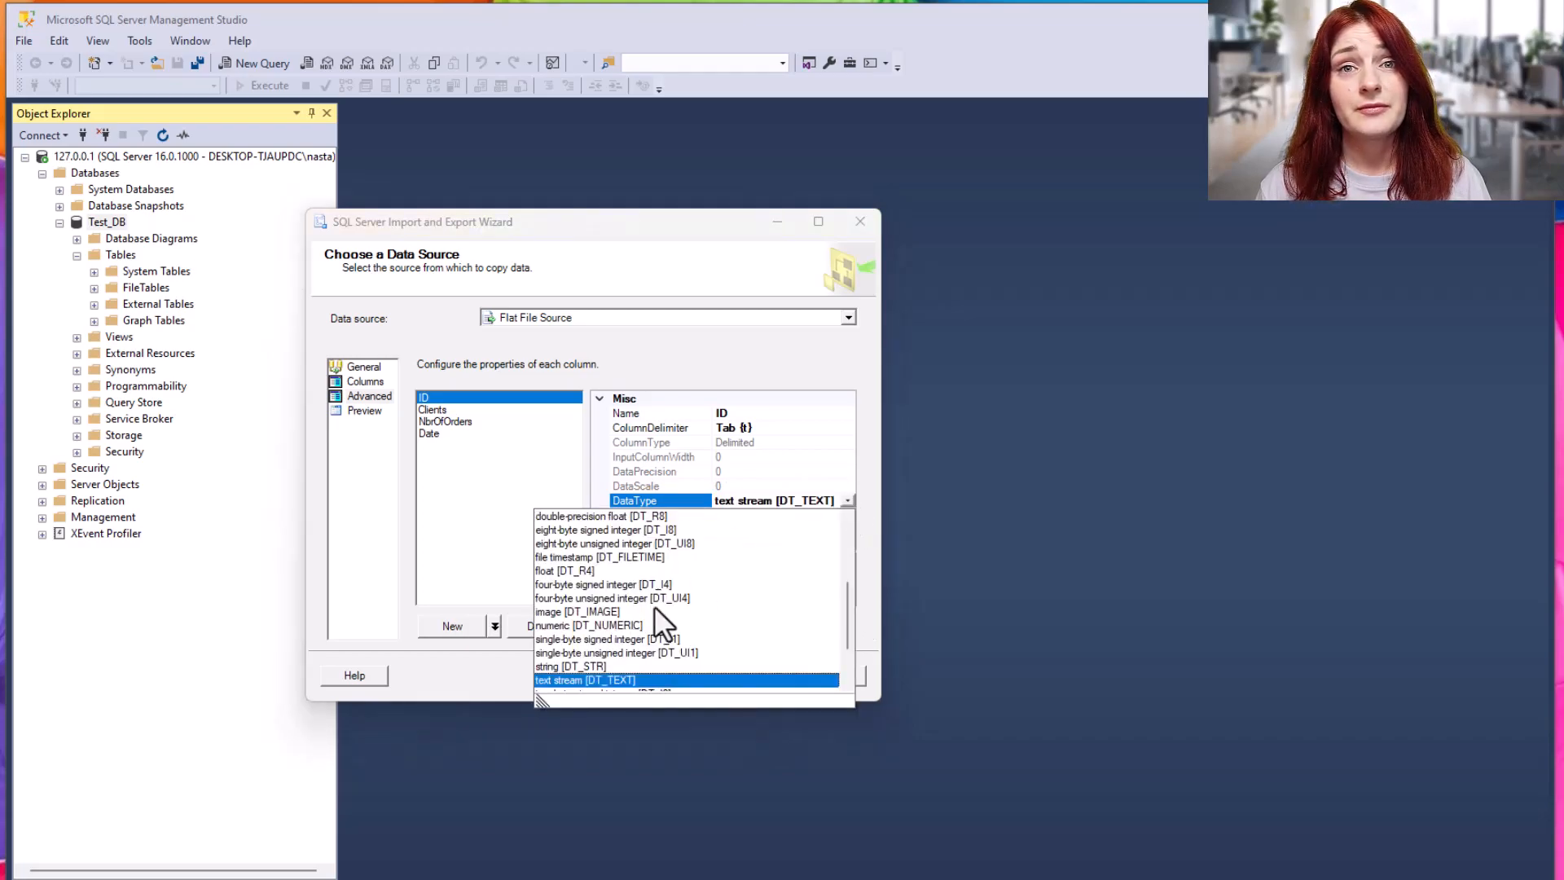
pyautogui.click(593, 666)
# Look through the data types available for the ID column without choosing another one.
pyautogui.click(848, 500)
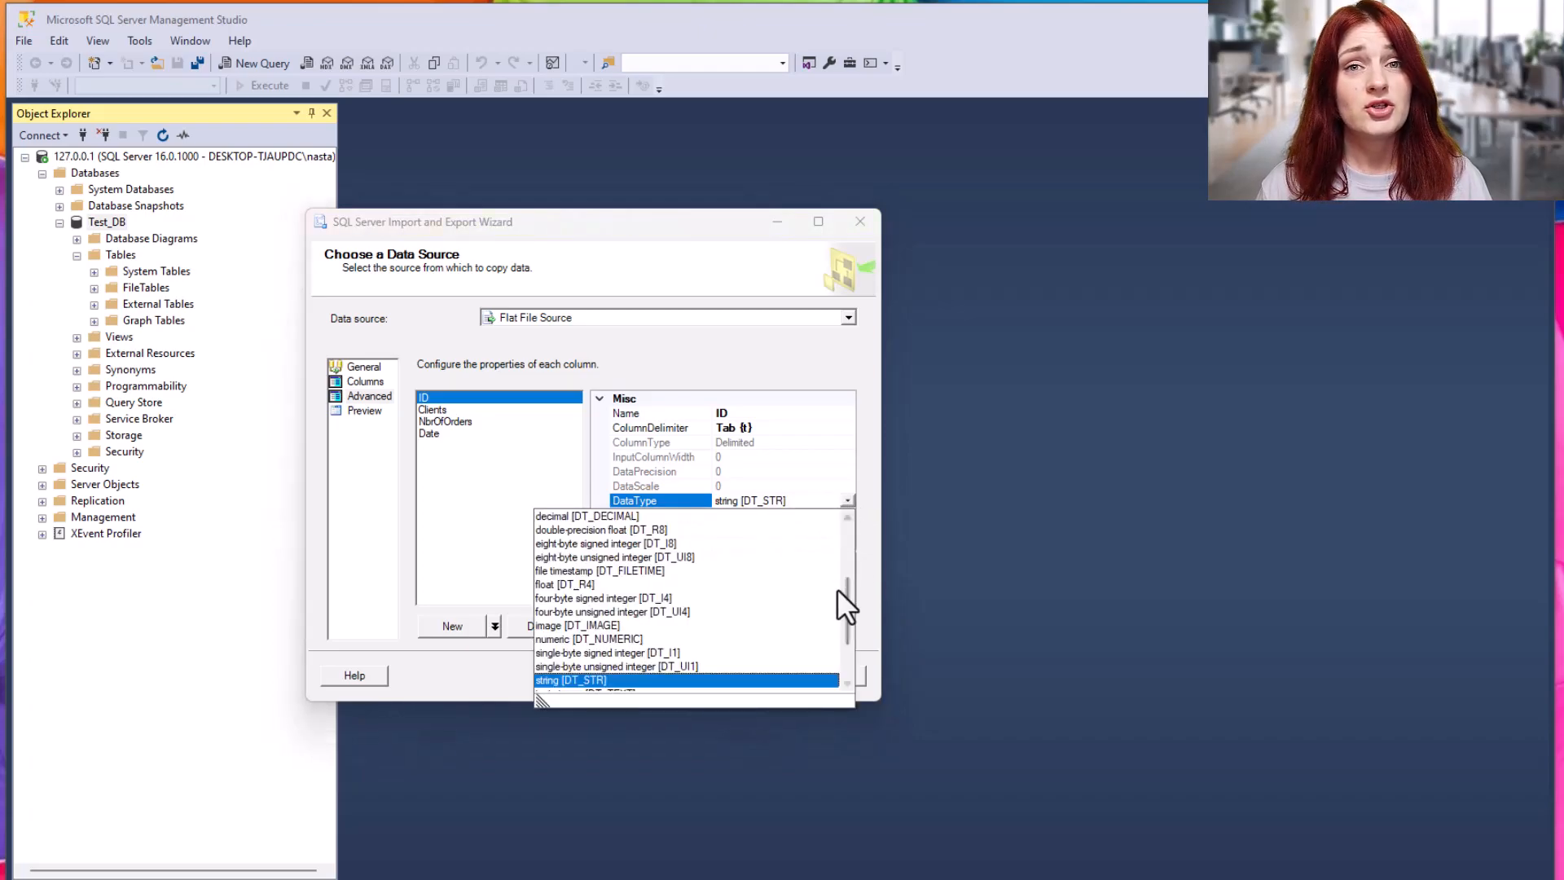
pyautogui.moveTo(844, 606); pyautogui.dragTo(847, 599)
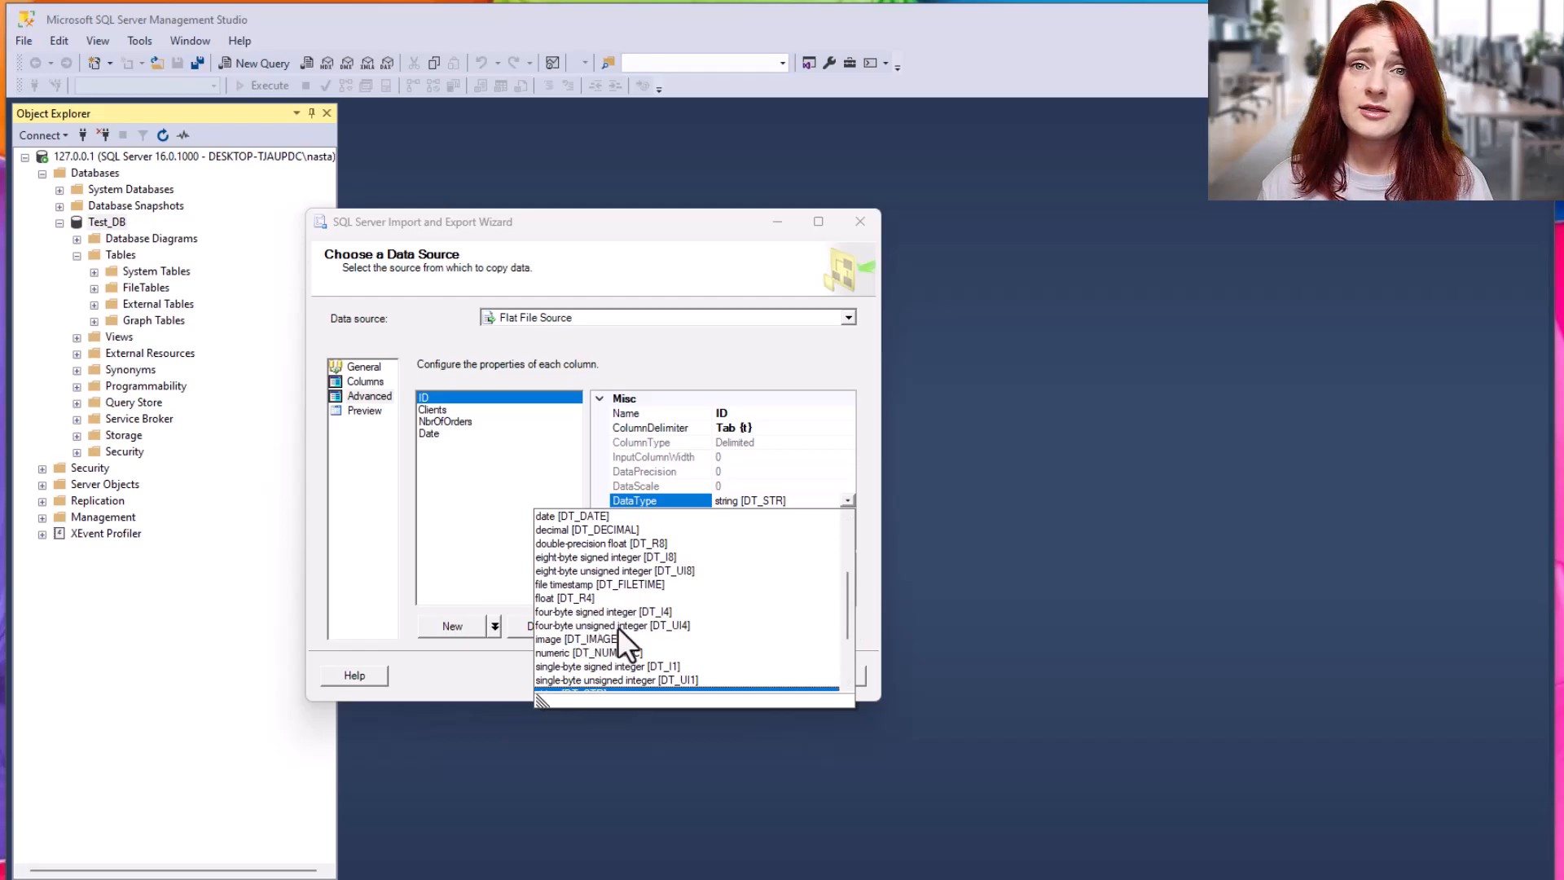
pyautogui.click(860, 498)
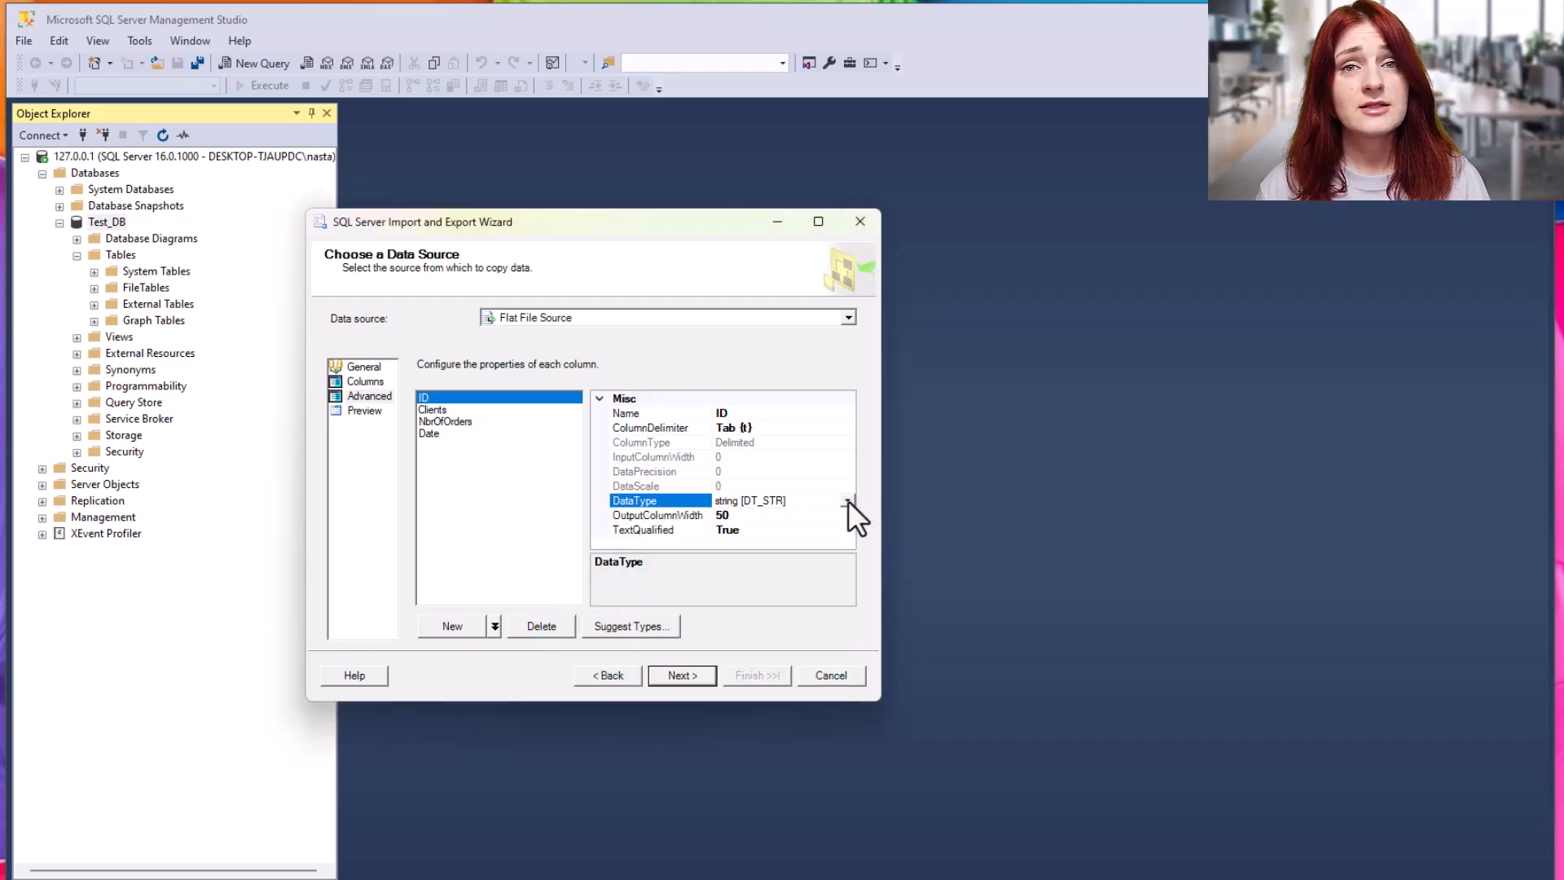
pyautogui.click(848, 500)
pyautogui.moveTo(844, 599); pyautogui.dragTo(863, 633)
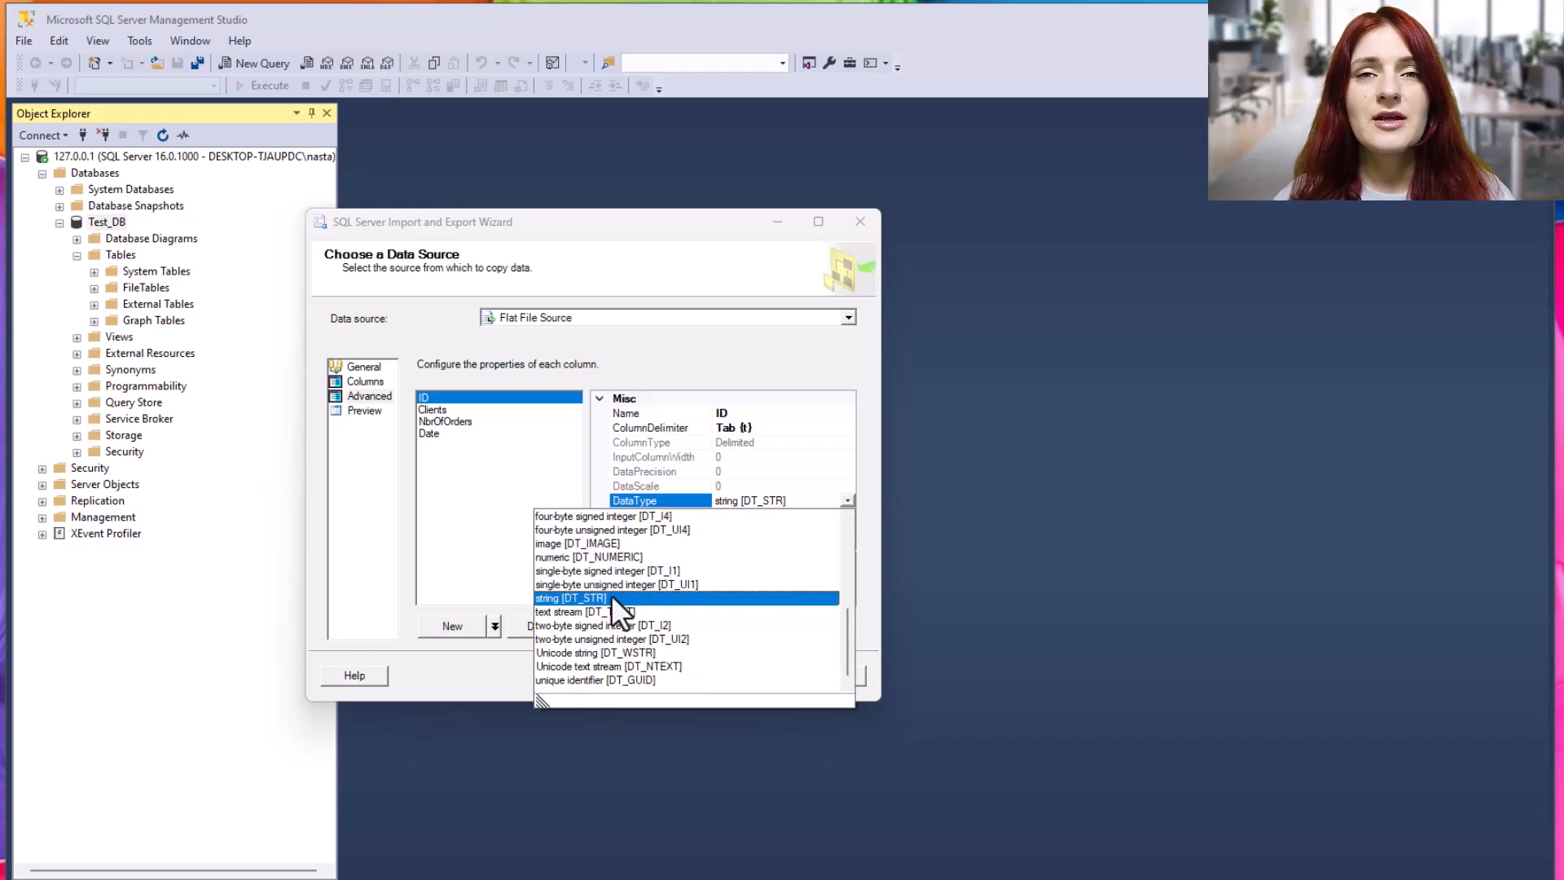
pyautogui.click(858, 530)
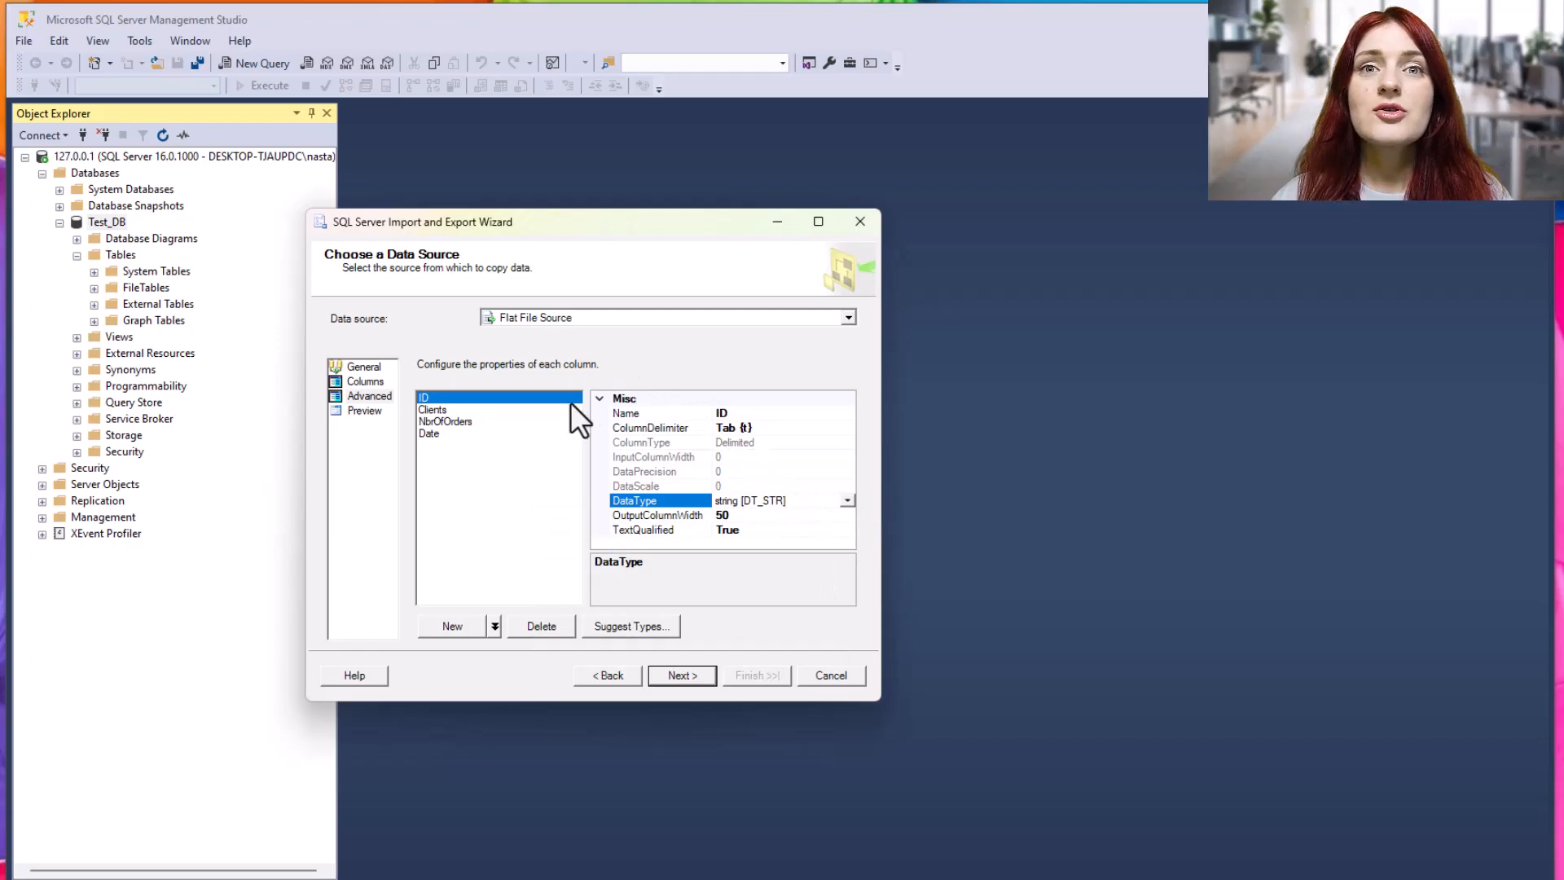
# Look through the data types available for the Date column without choosing another one.
pyautogui.click(442, 409)
pyautogui.click(427, 432)
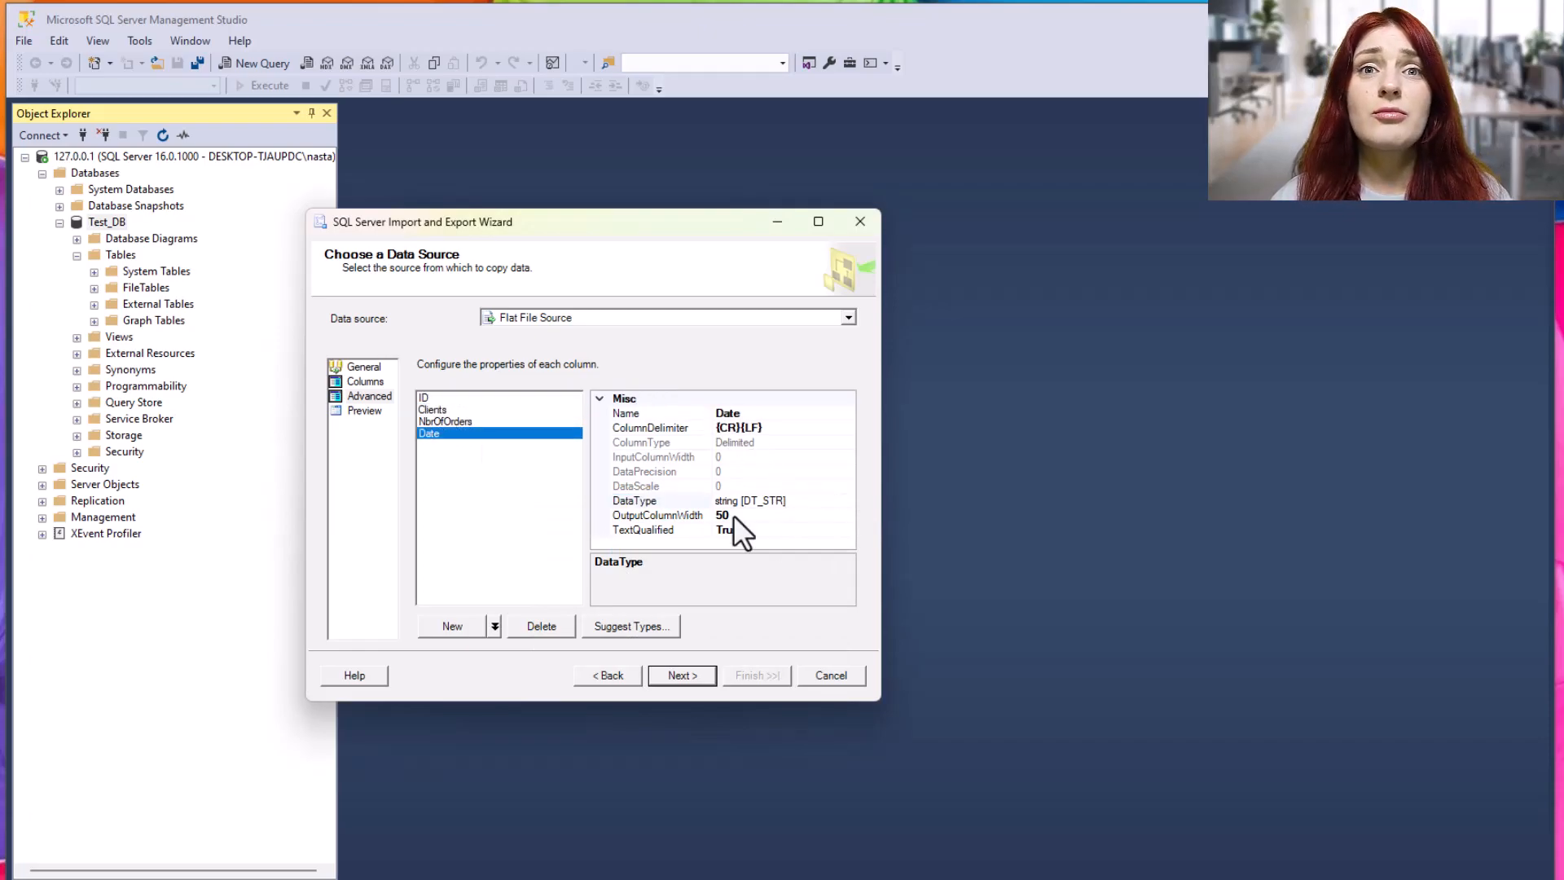
pyautogui.click(823, 500)
pyautogui.click(847, 500)
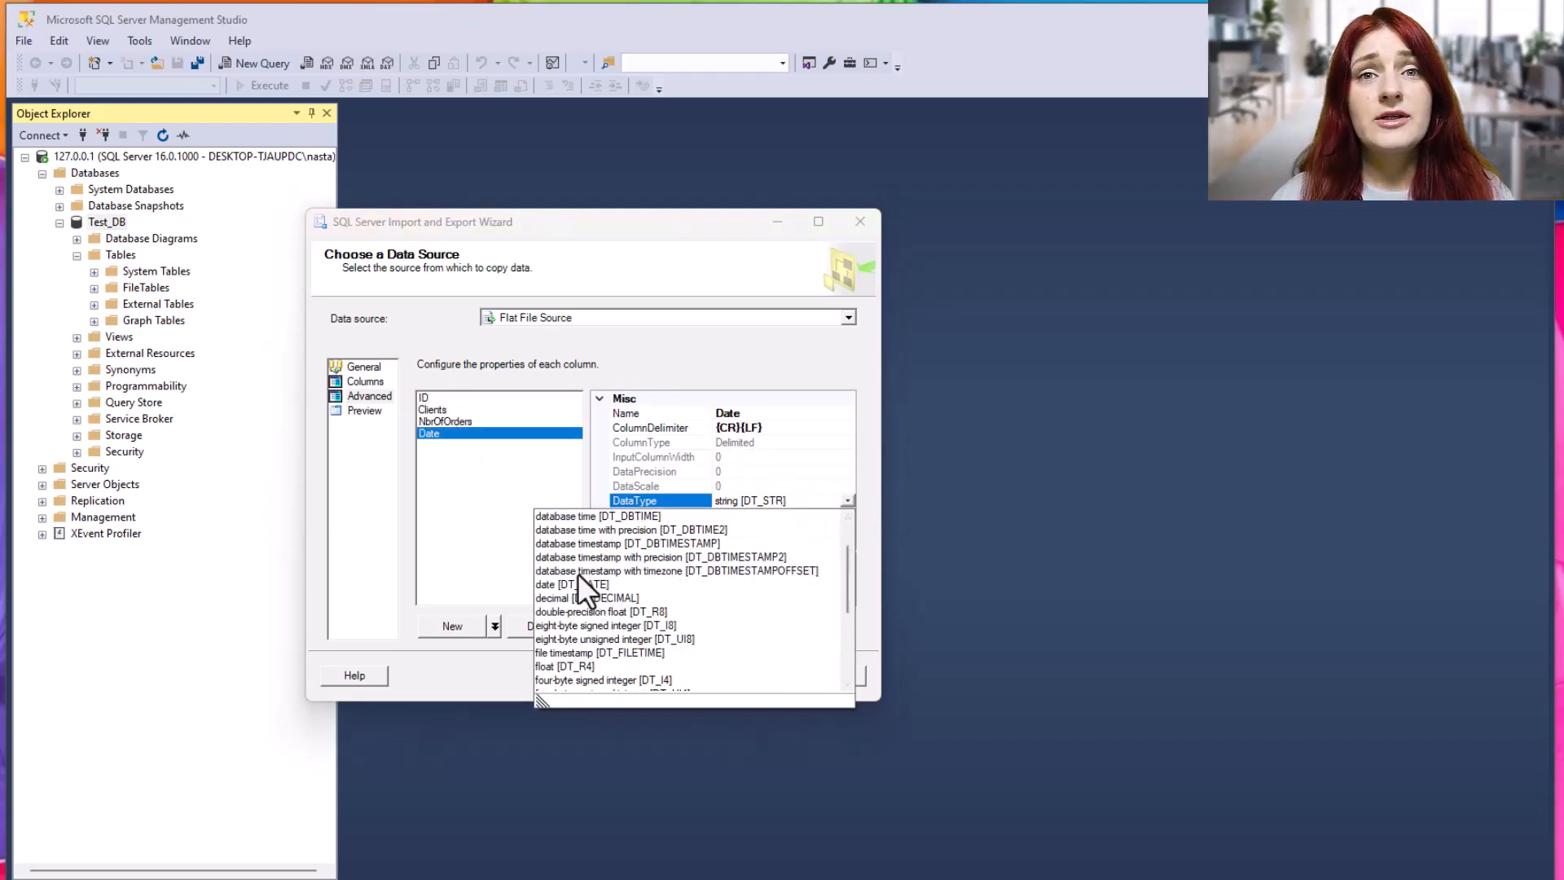
pyautogui.click(863, 464)
# Set the Clients column's output width to 200, preview the source data and continue to the destination settings.
pyautogui.click(717, 515)
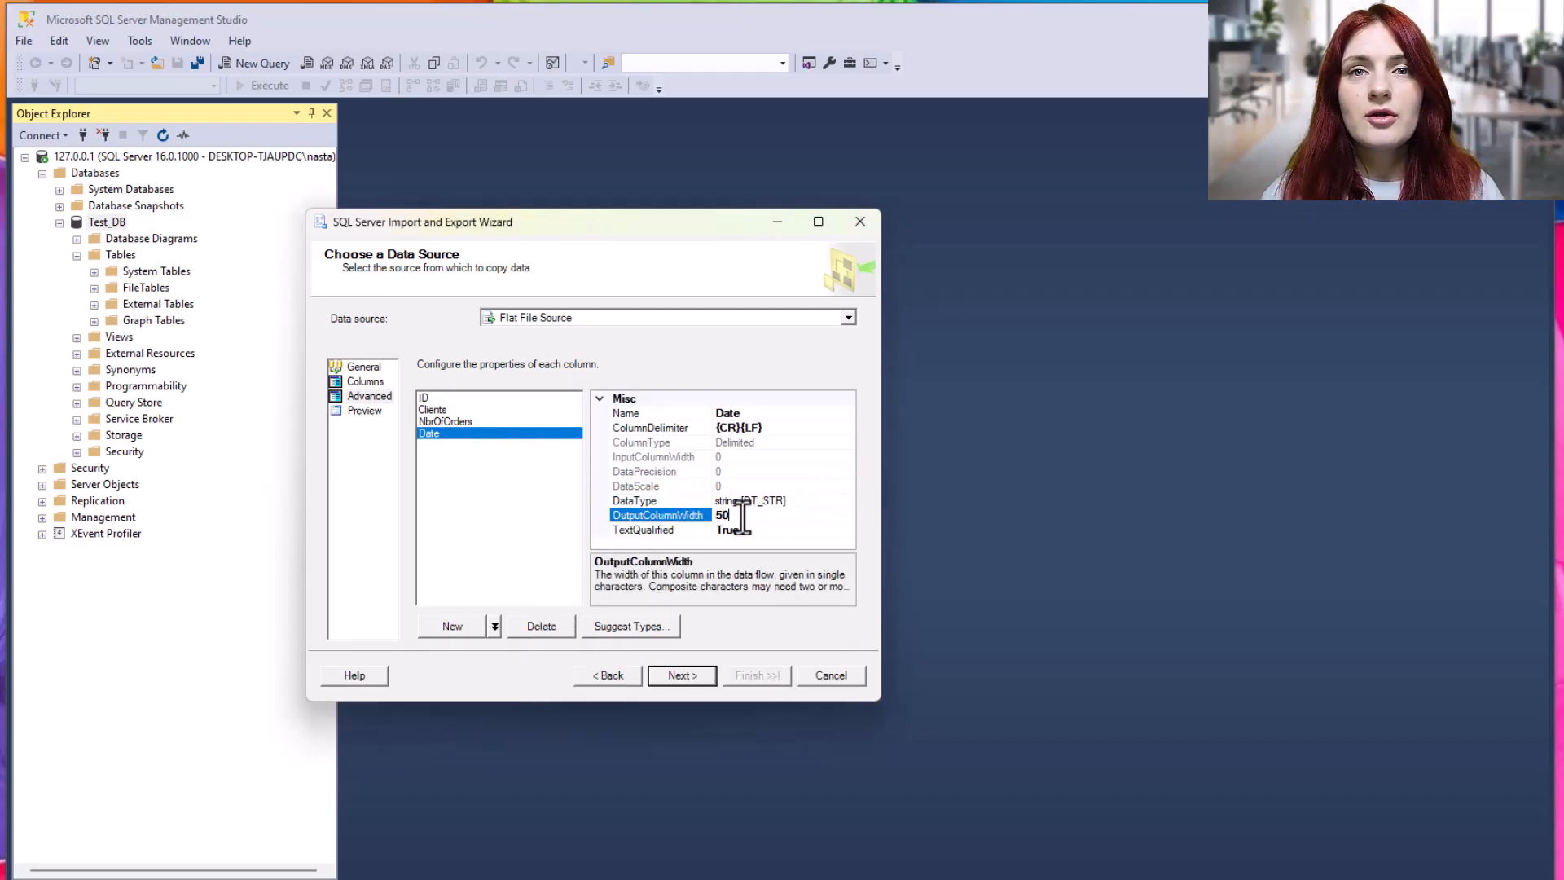
pyautogui.click(442, 408)
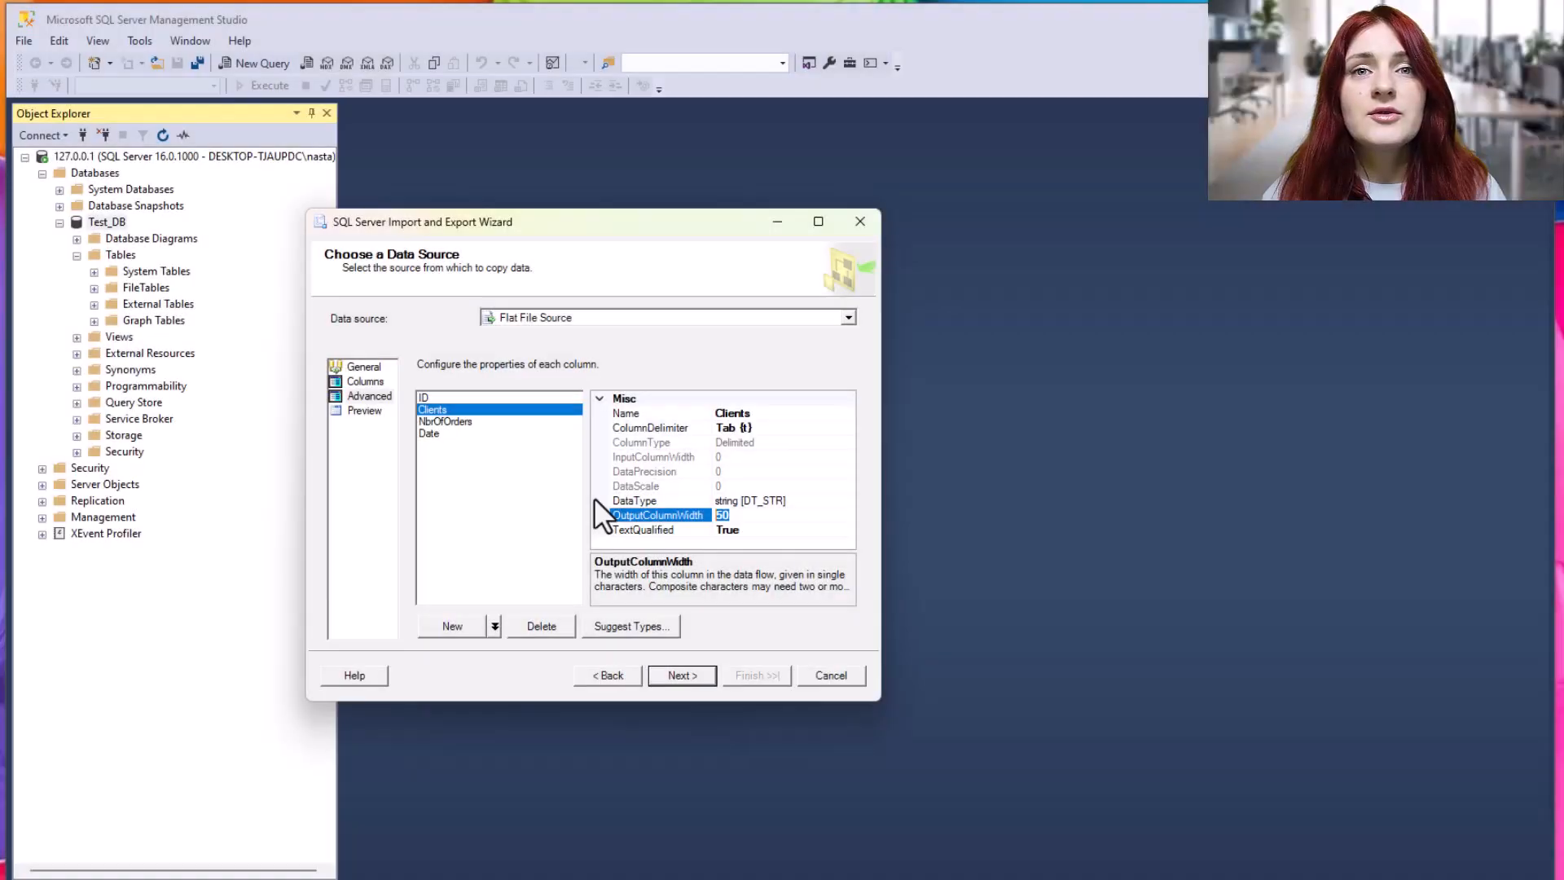
pyautogui.write('200')
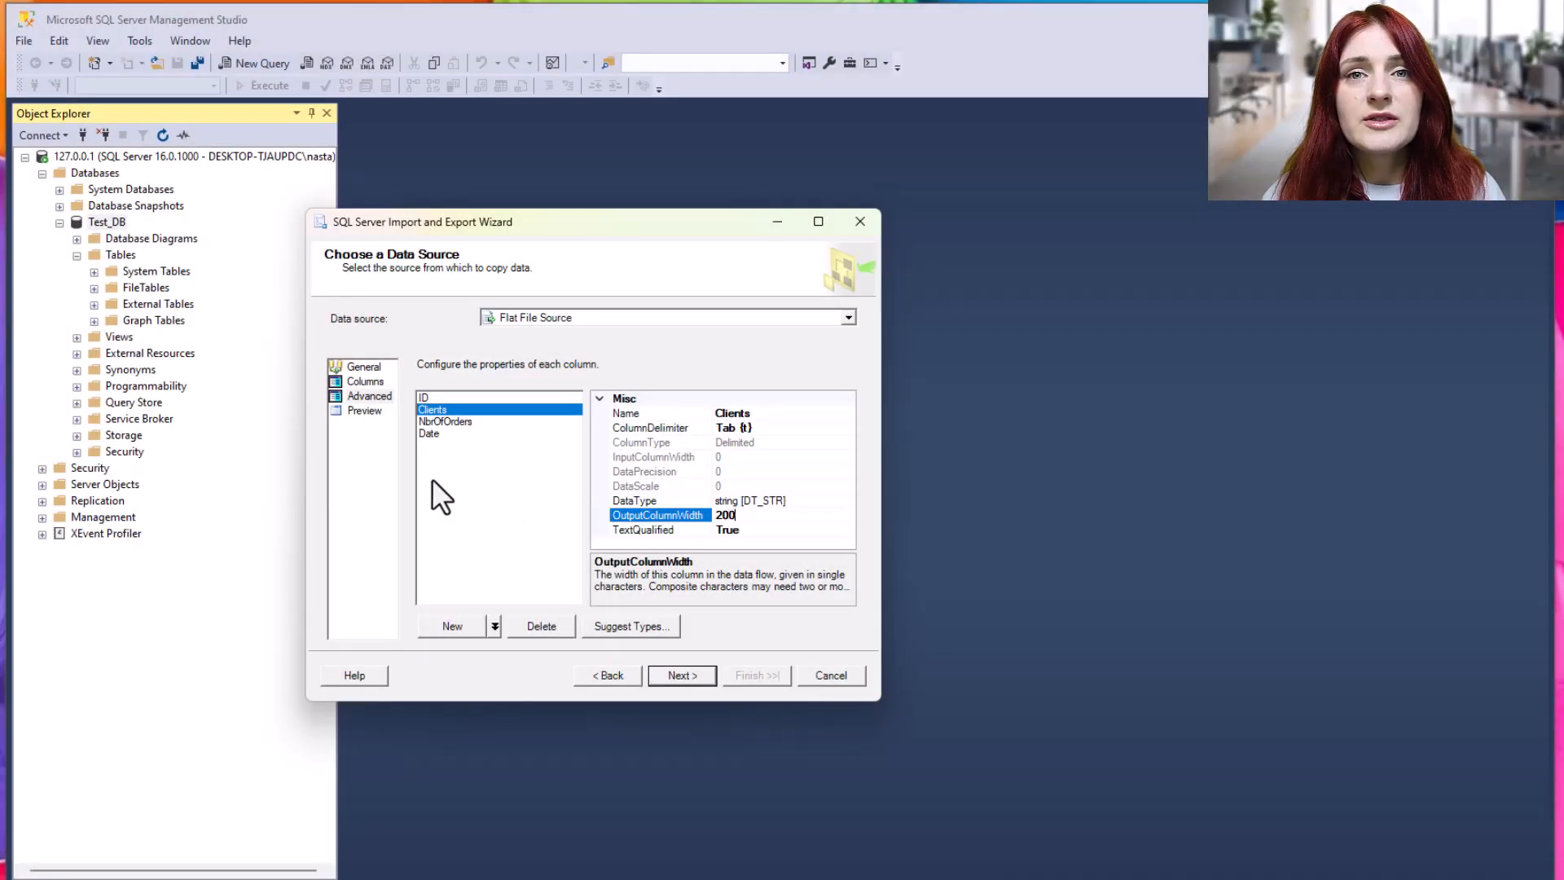
pyautogui.click(448, 472)
pyautogui.click(363, 409)
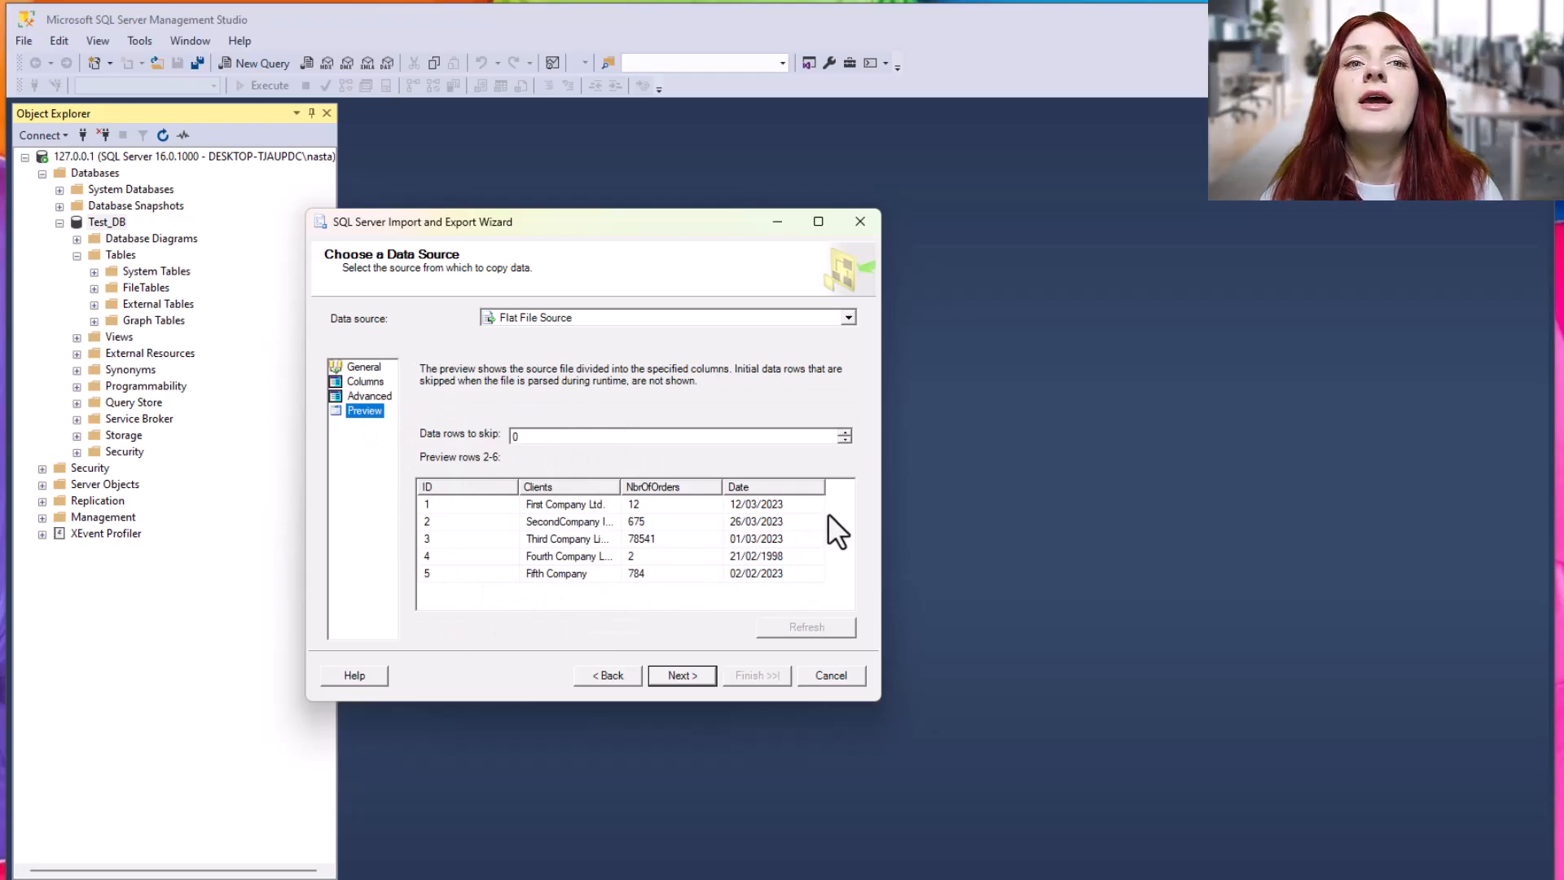
pyautogui.click(683, 675)
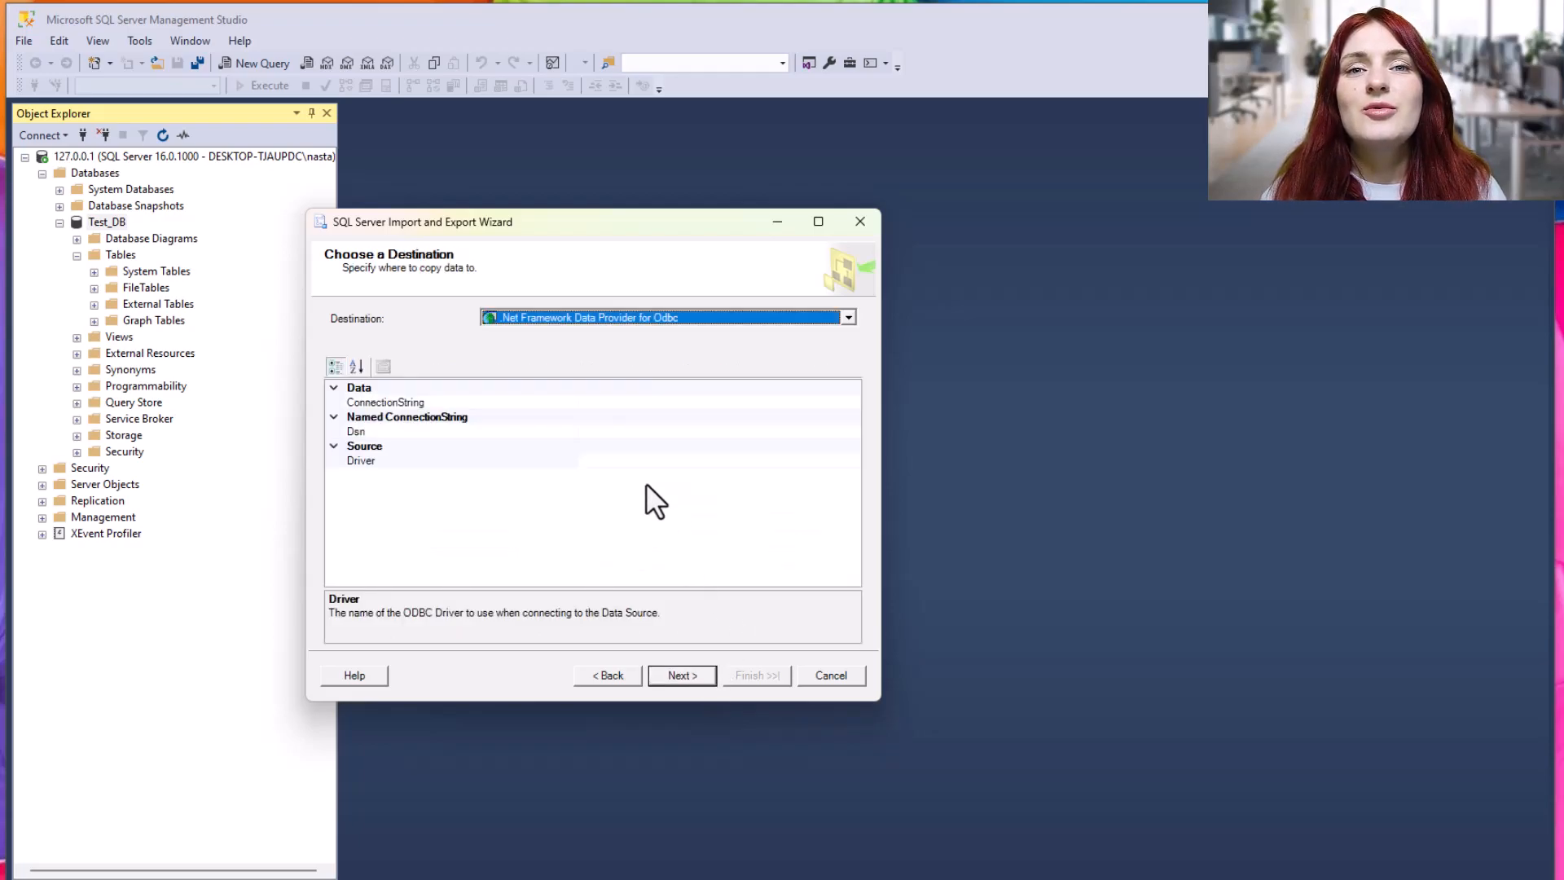
# Choose Microsoft OLE DB Provider for SQL Server as the destination, keep Test_DB as the database and continue.
pyautogui.click(849, 317)
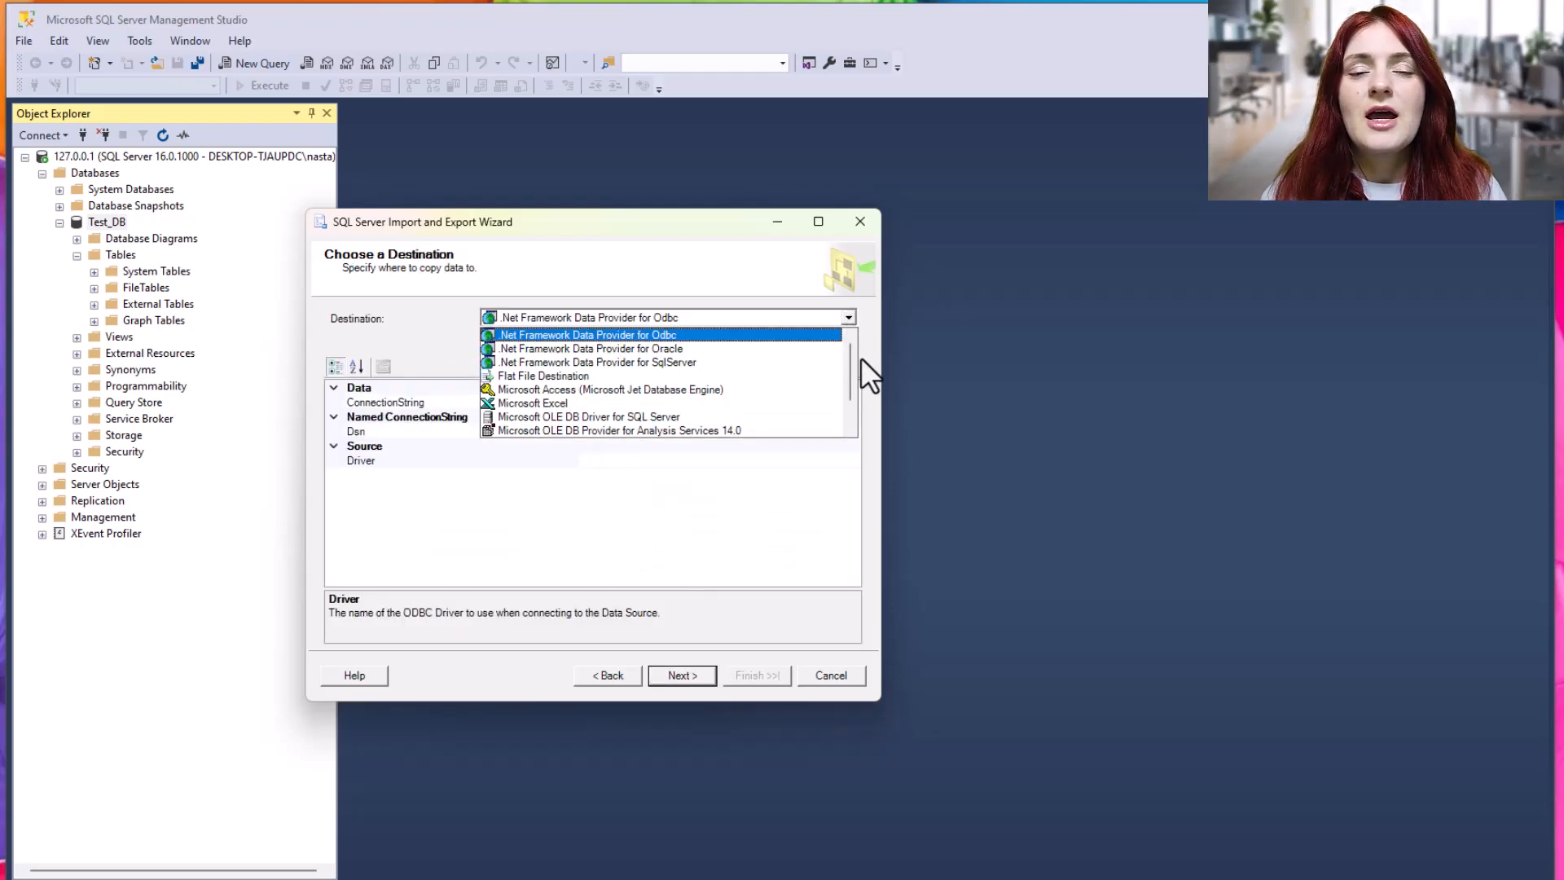
pyautogui.moveTo(852, 359); pyautogui.dragTo(848, 417)
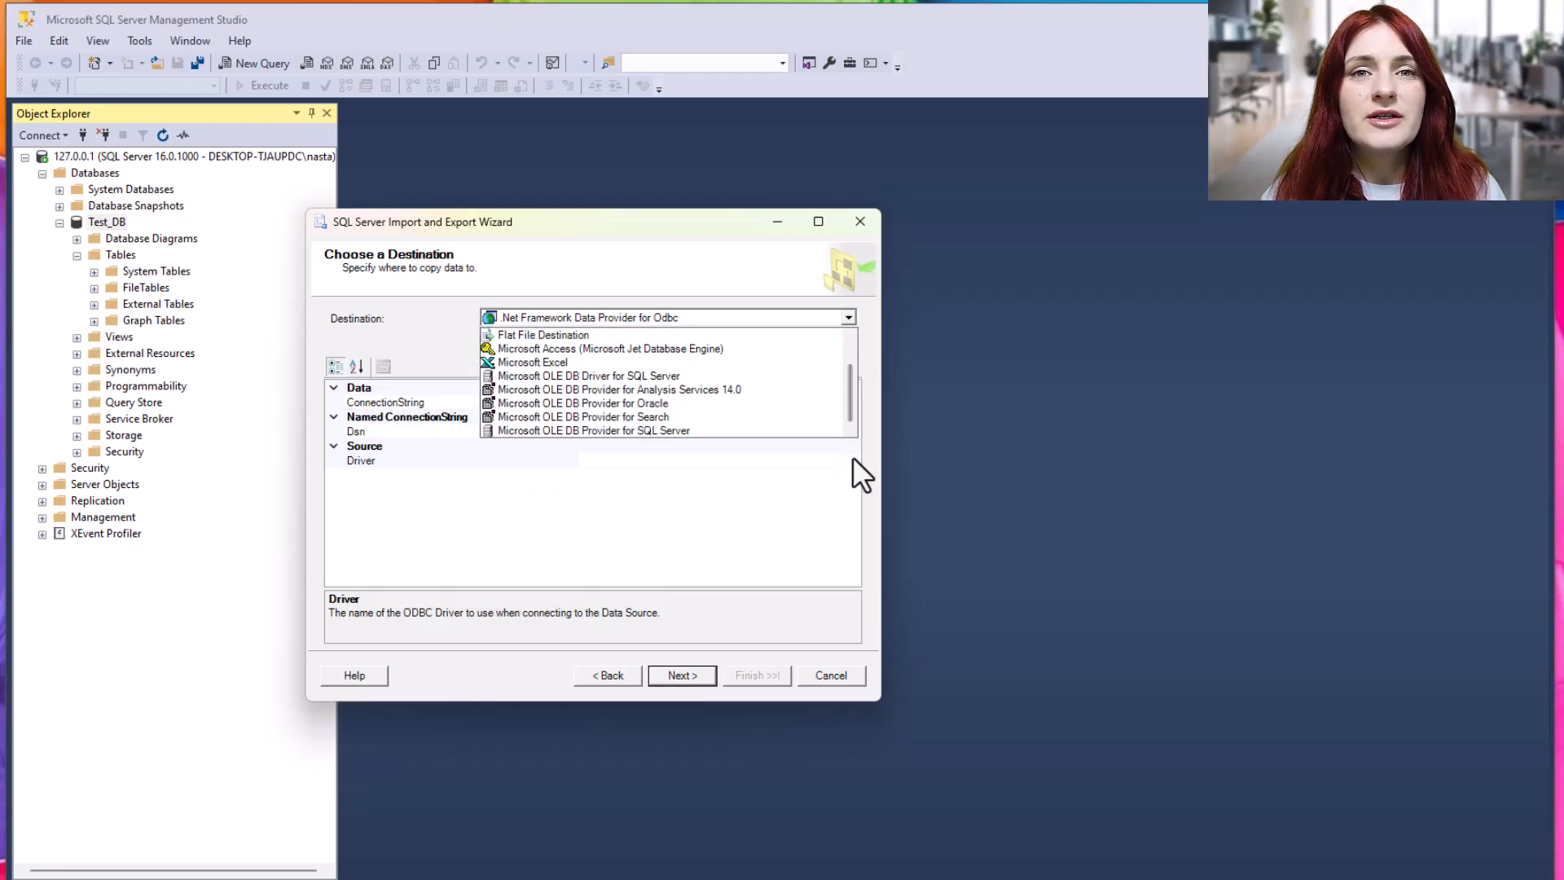
pyautogui.click(663, 433)
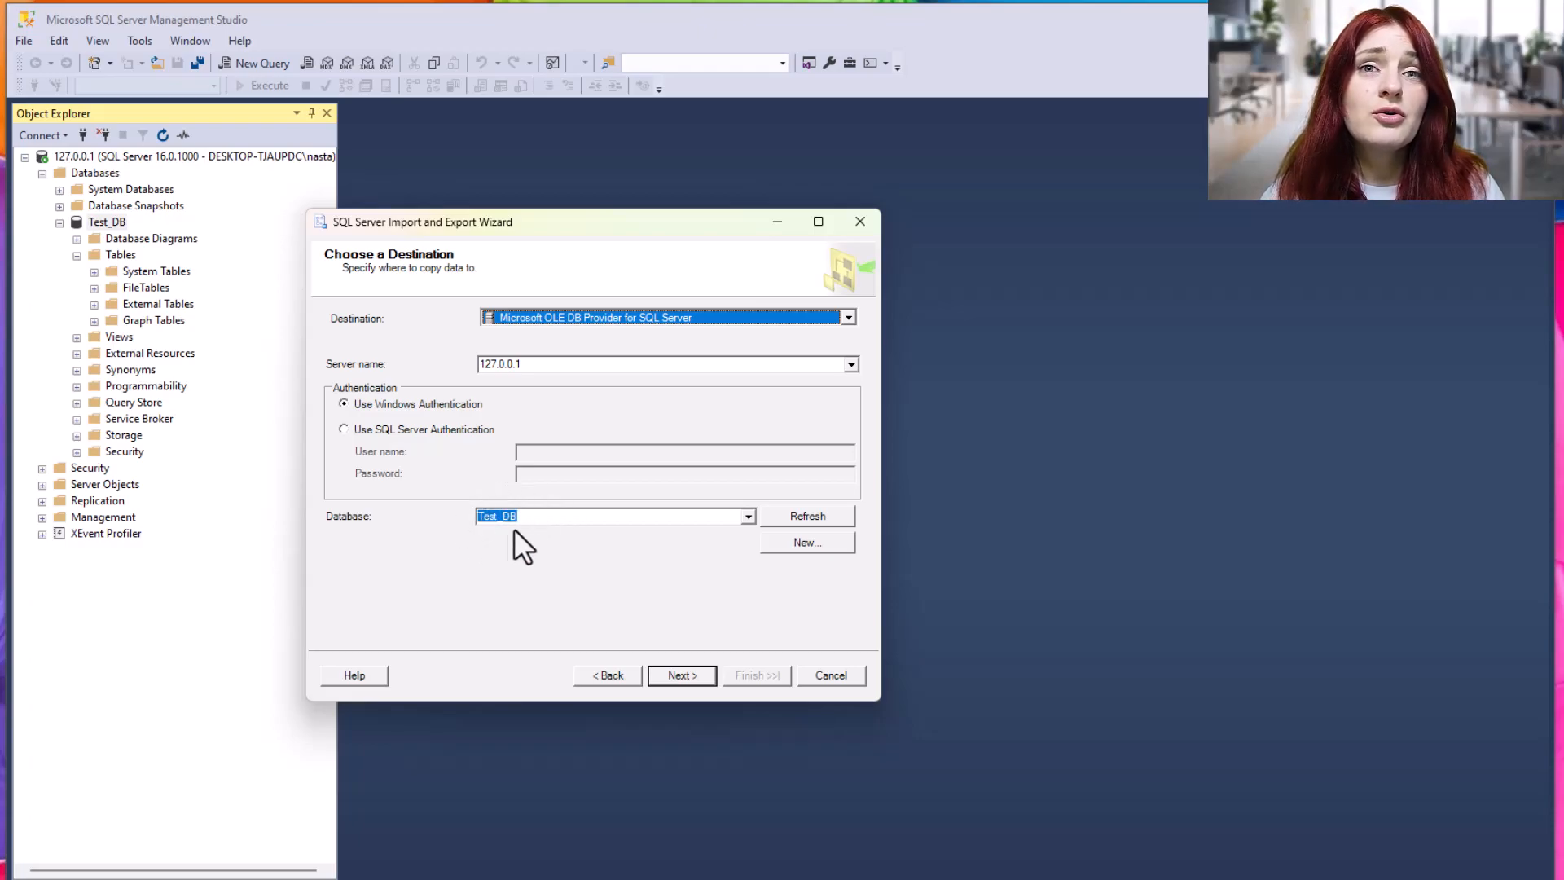
pyautogui.click(747, 516)
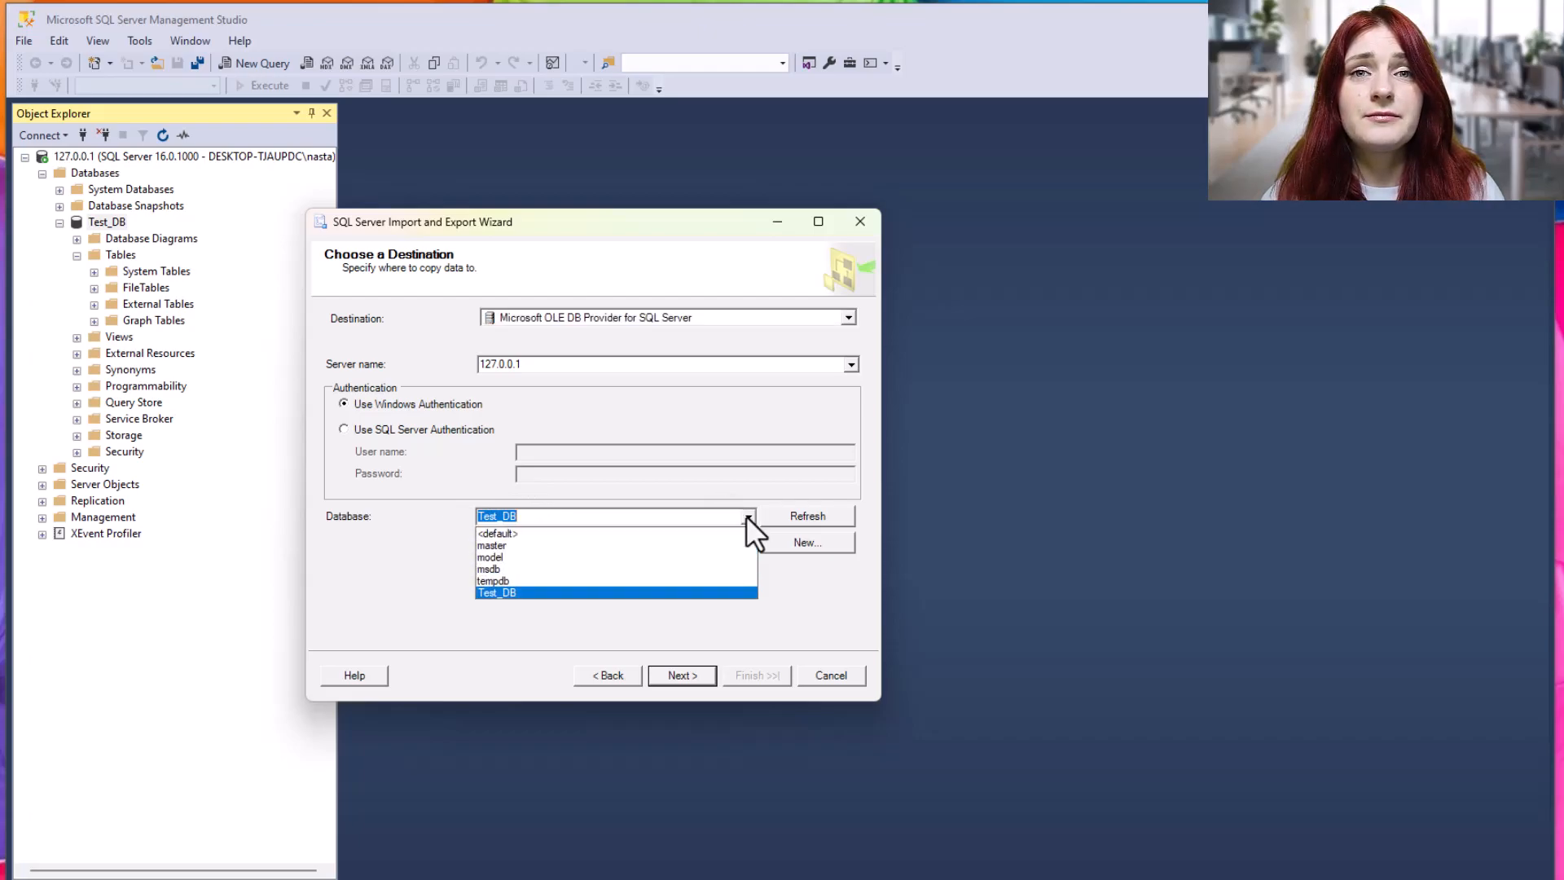
pyautogui.click(746, 515)
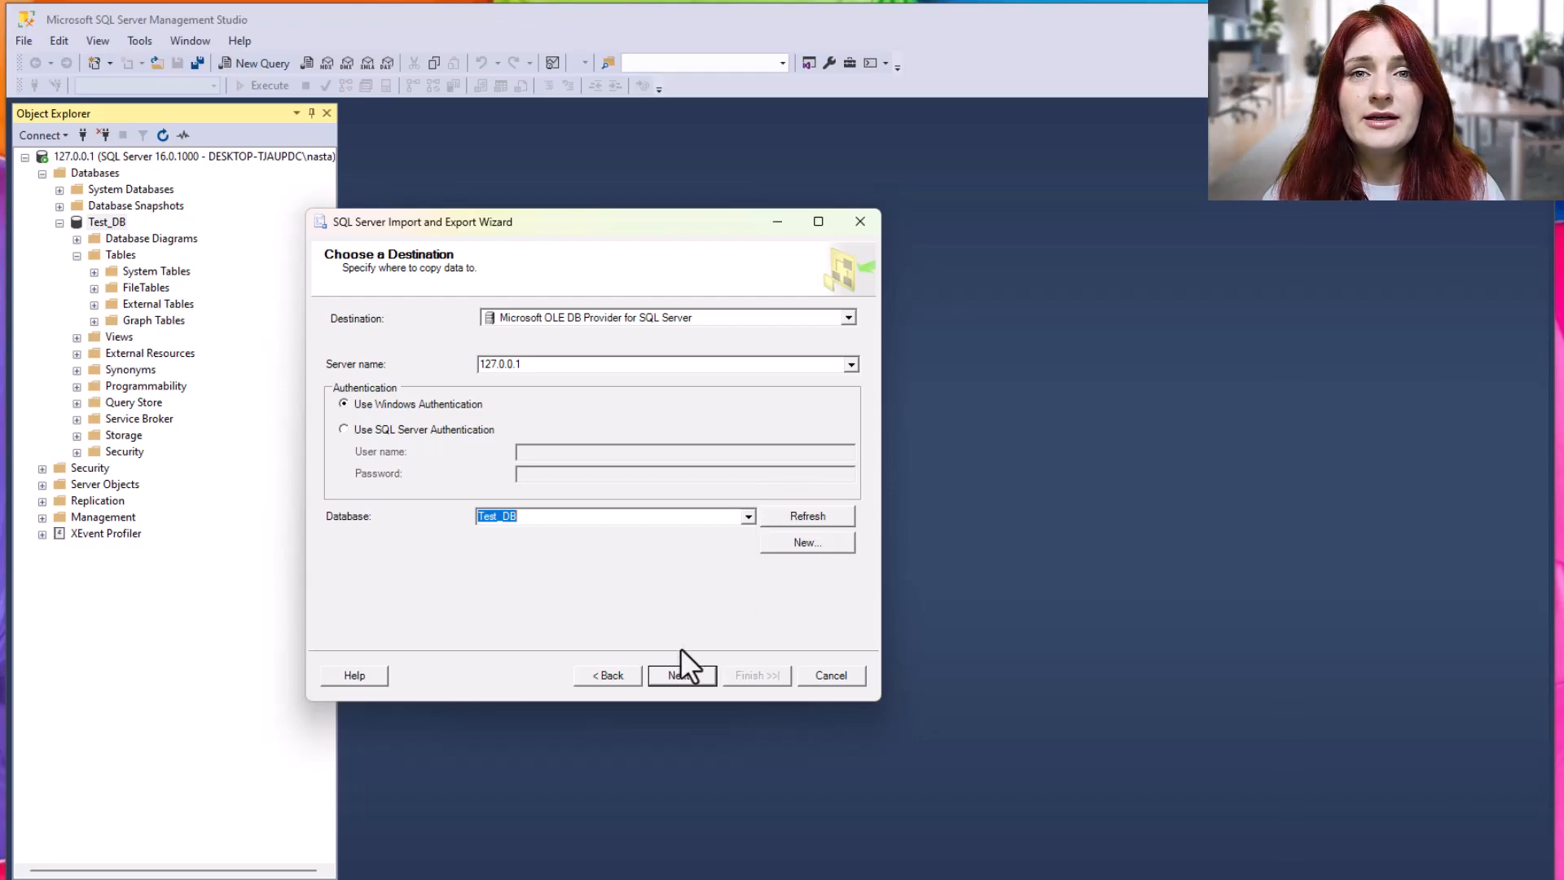
pyautogui.click(679, 681)
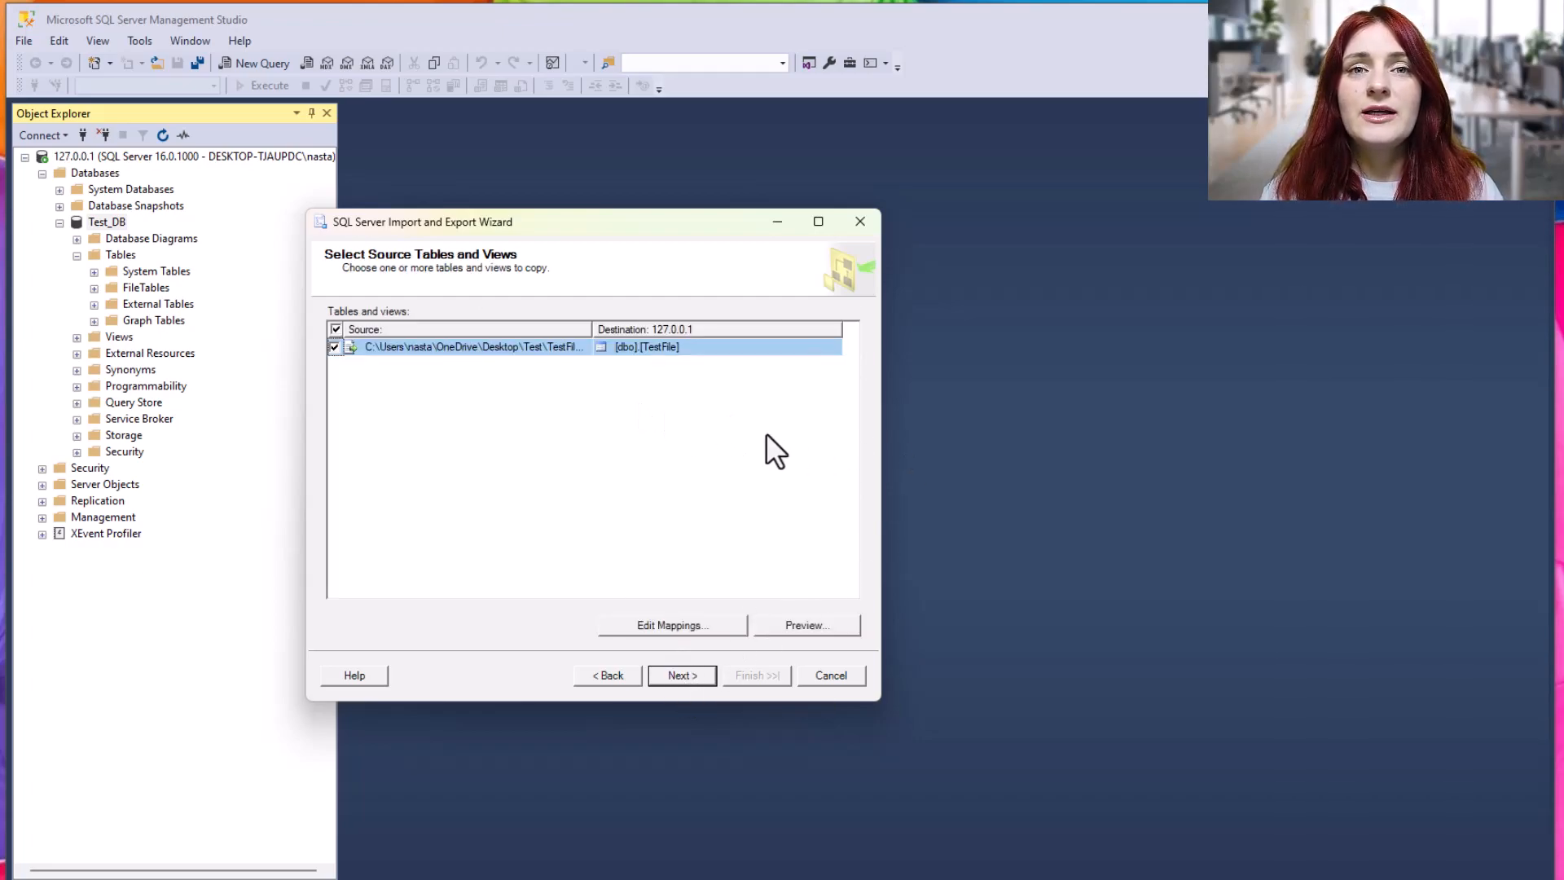
# Rename the destination table to [dbo].[TestFile1] and continue to the package options.
pyautogui.click(672, 347)
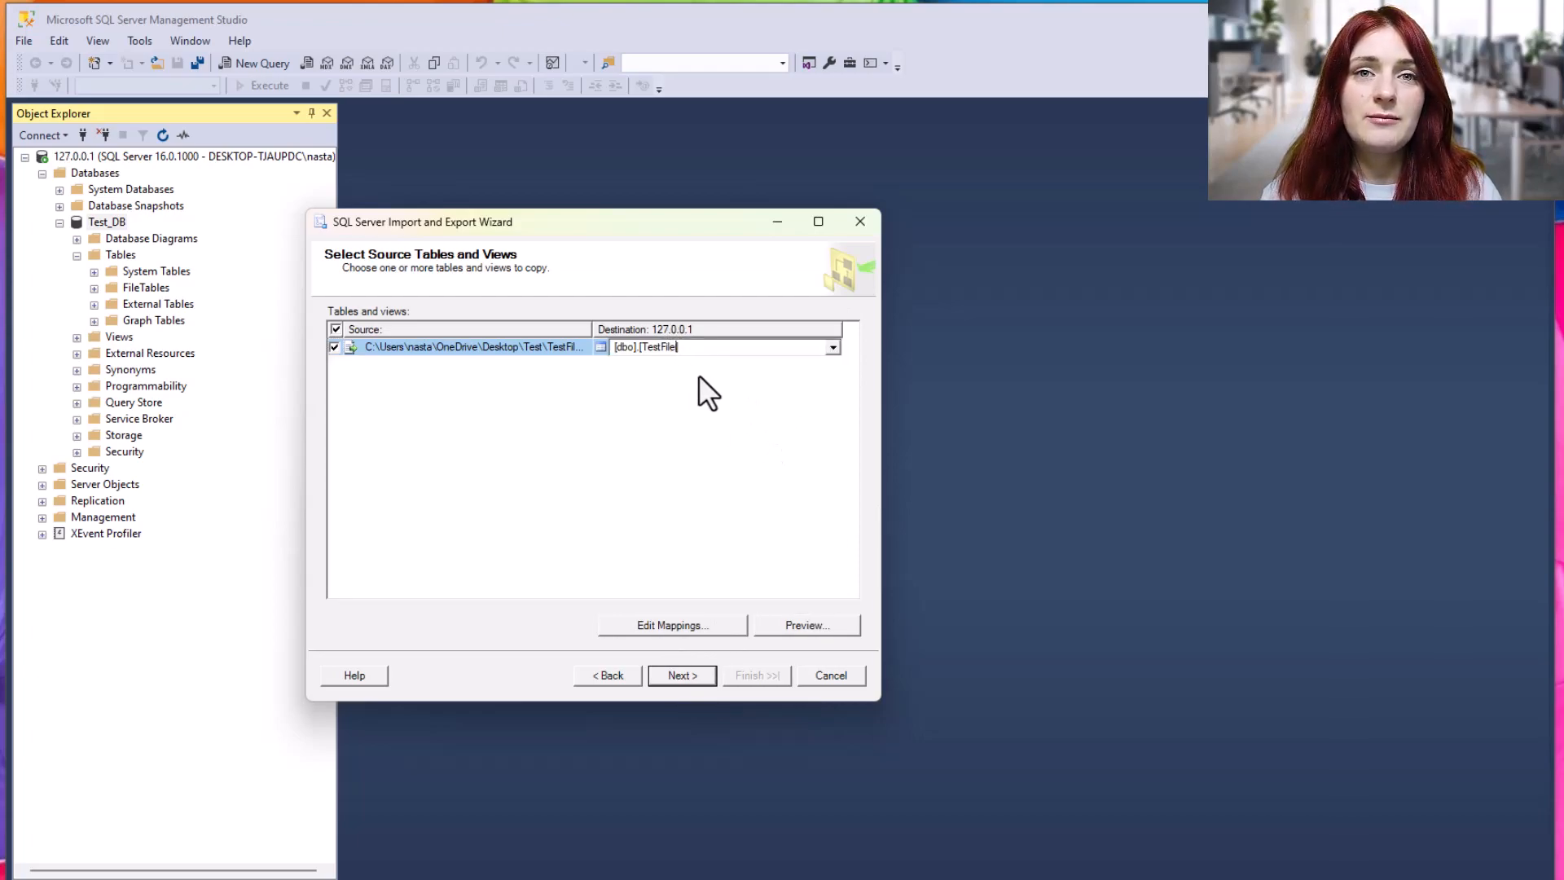
pyautogui.write('1')
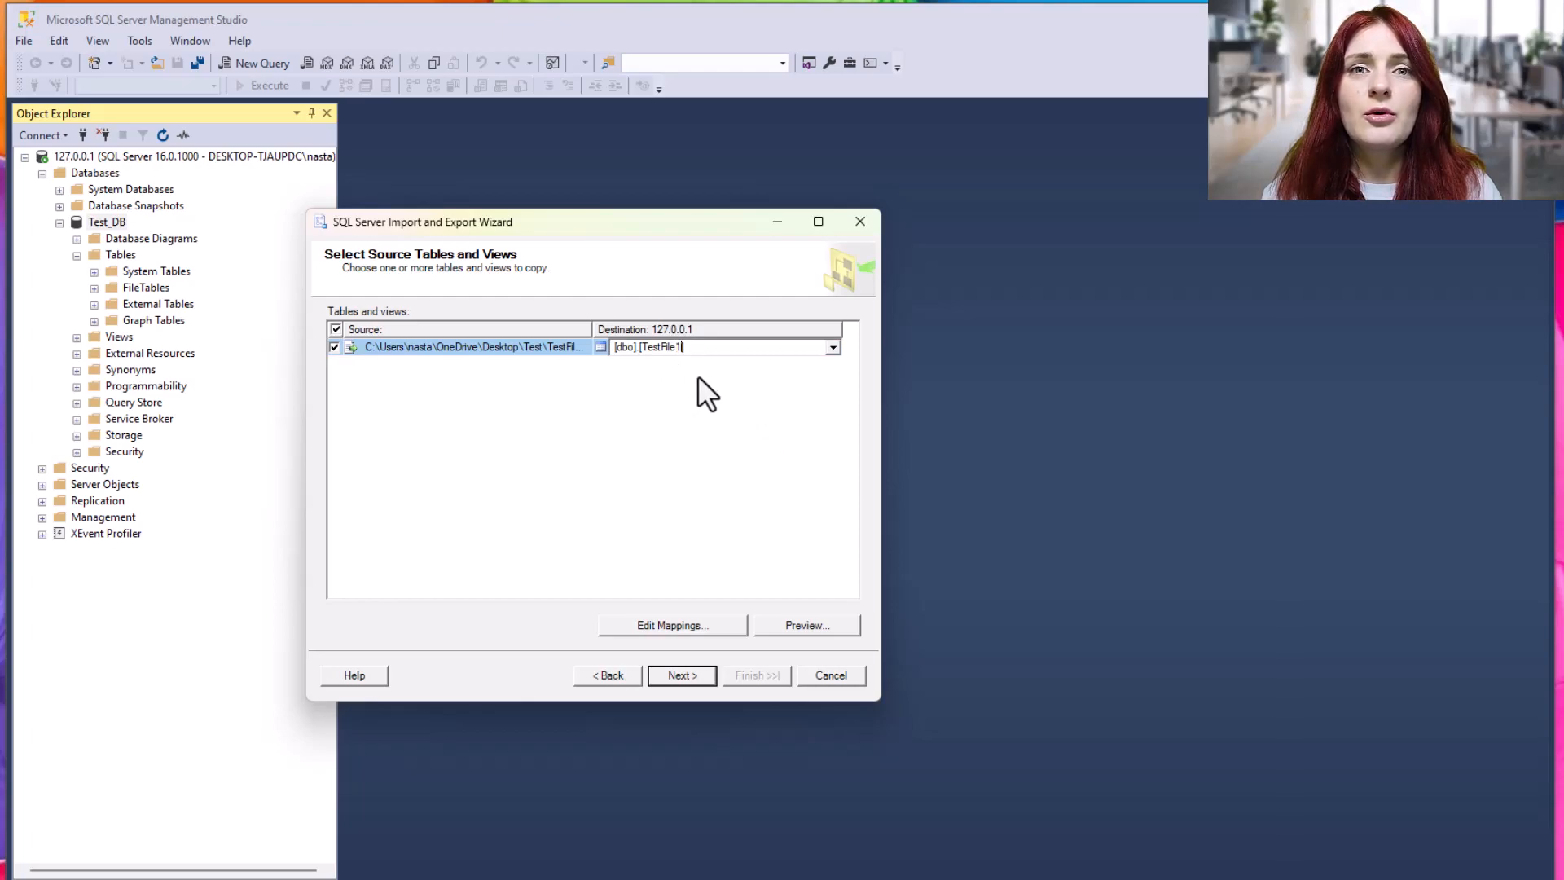
pyautogui.click(684, 385)
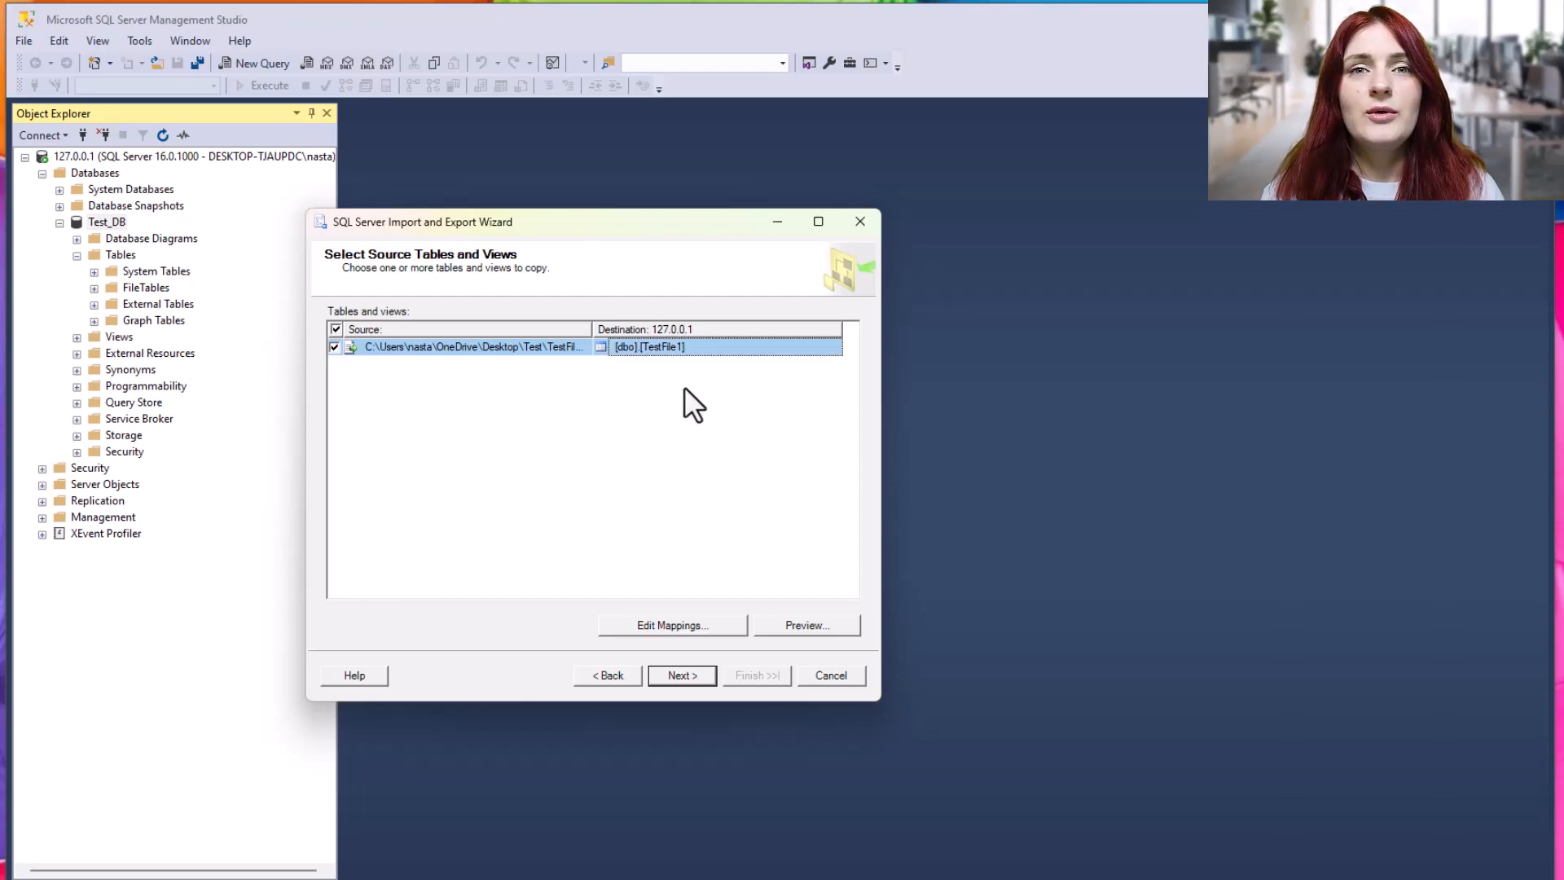
pyautogui.click(676, 675)
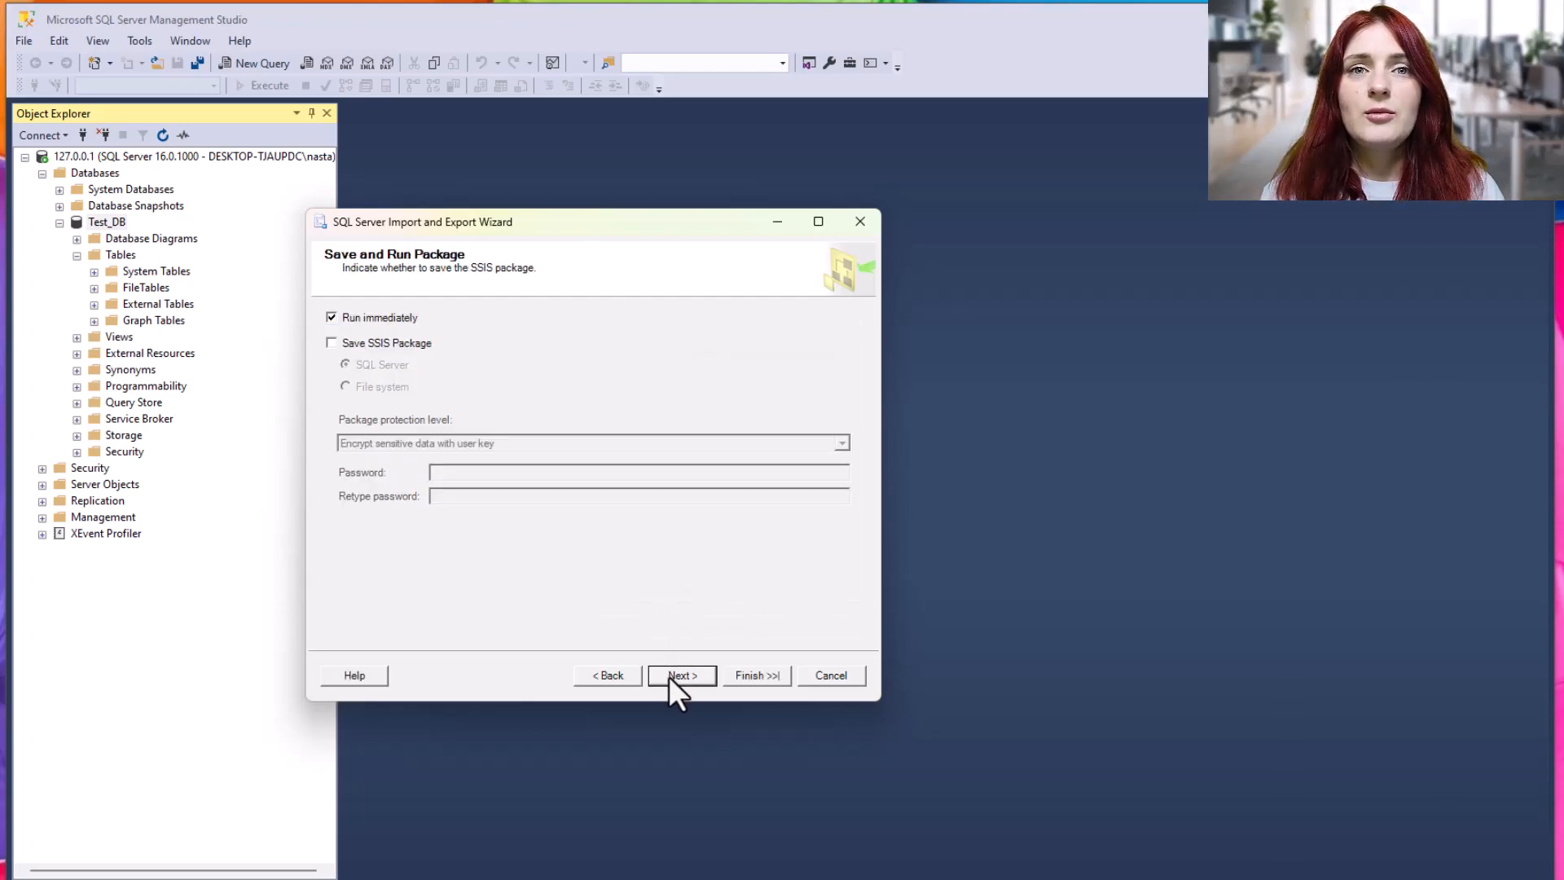
# Try the option to save the SSIS package to the file system, and switch package saving back off.
pyautogui.click(331, 343)
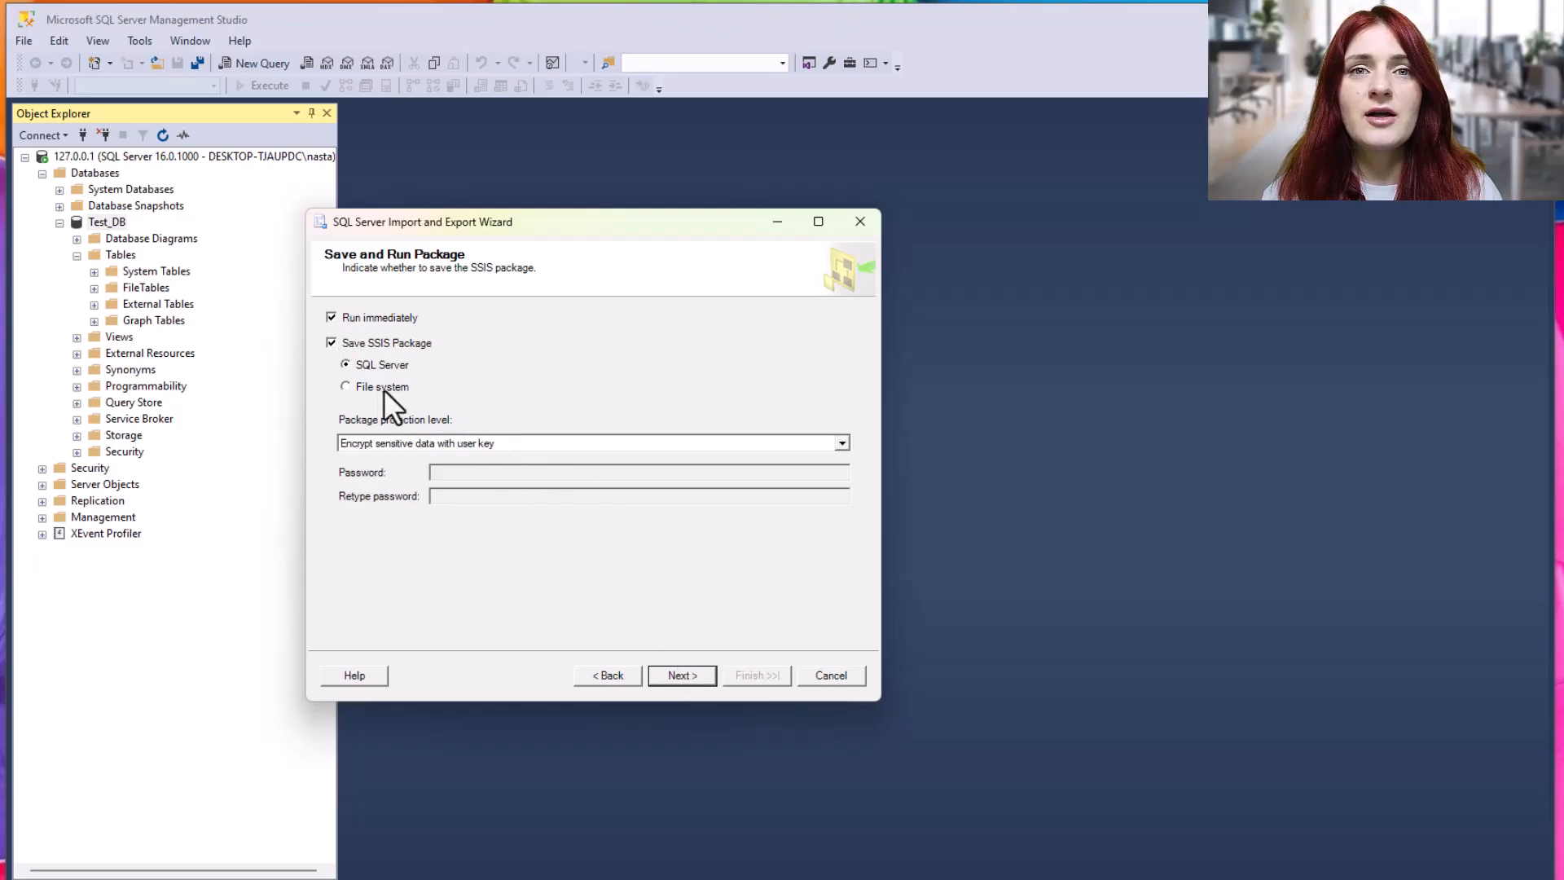
pyautogui.click(691, 681)
pyautogui.click(819, 422)
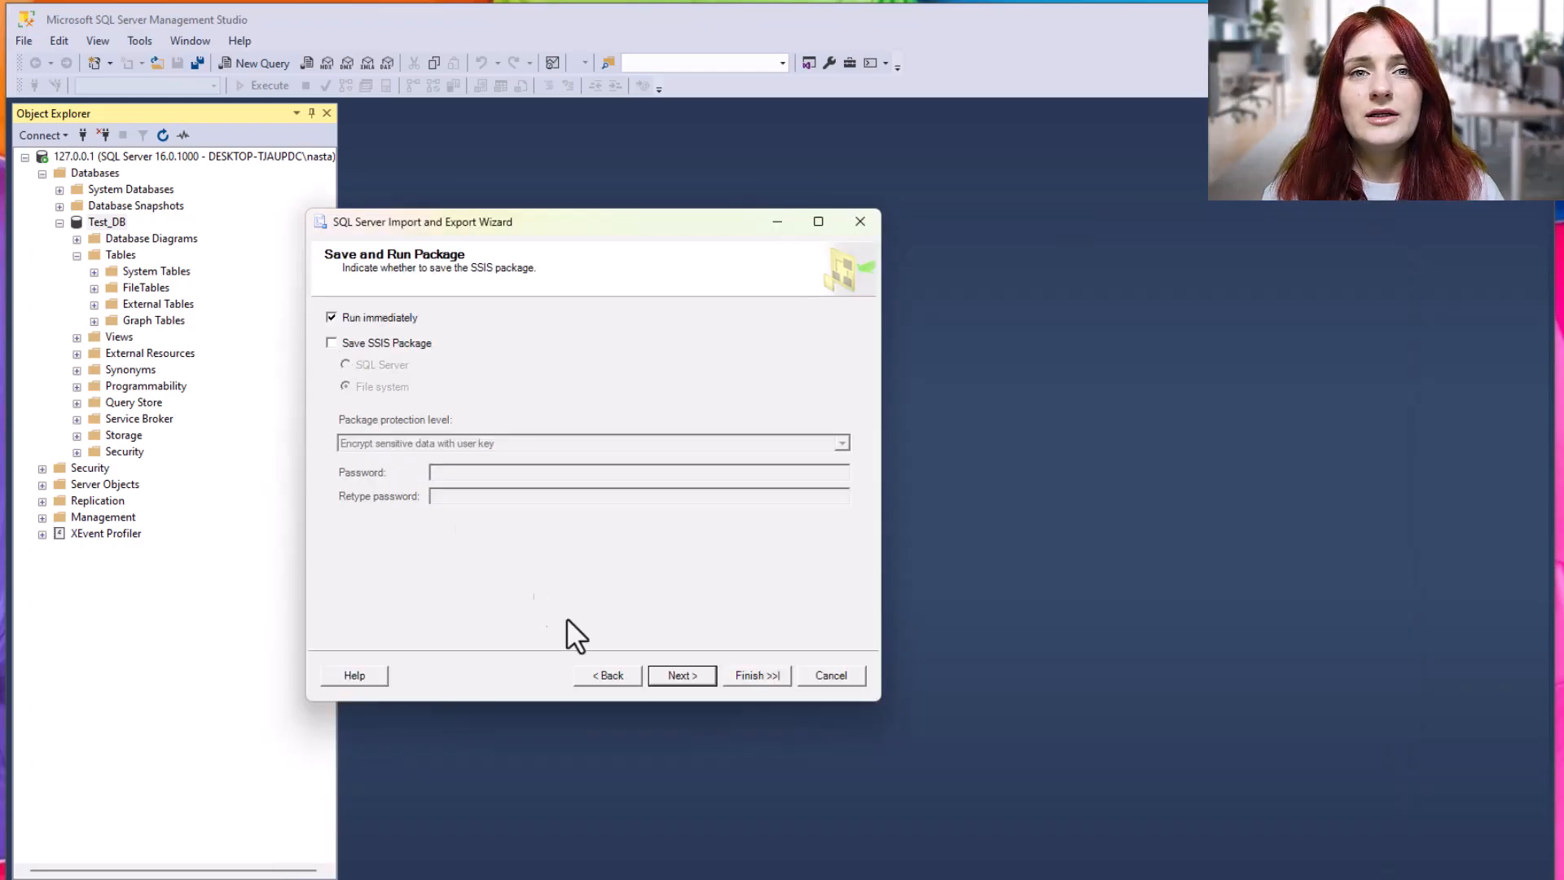
# Run the import immediately without saving a package, and close the wizard.
pyautogui.click(703, 681)
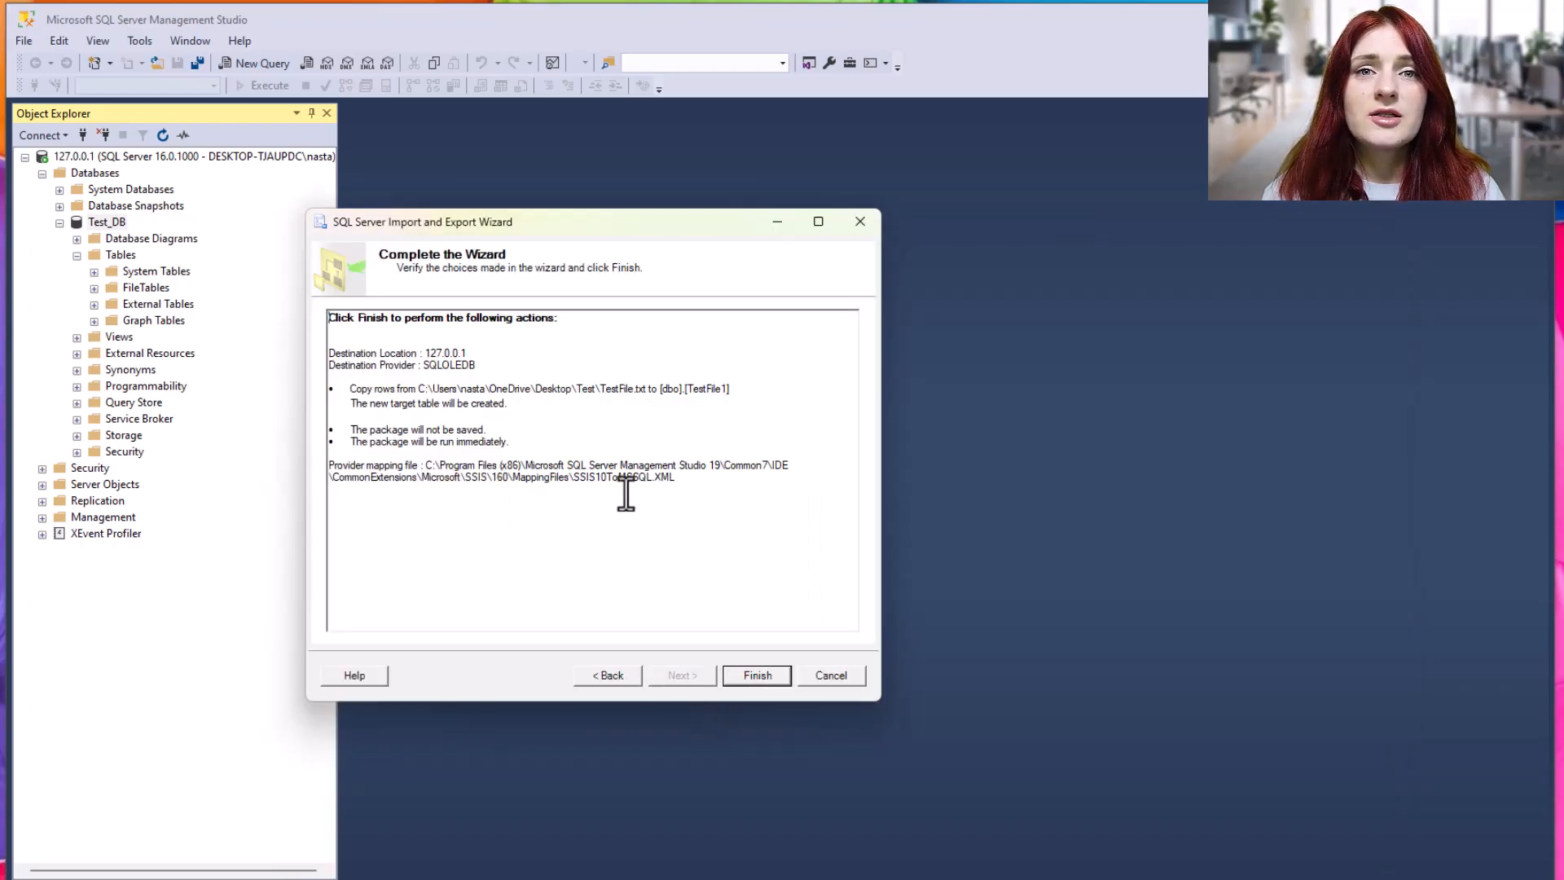
pyautogui.click(770, 682)
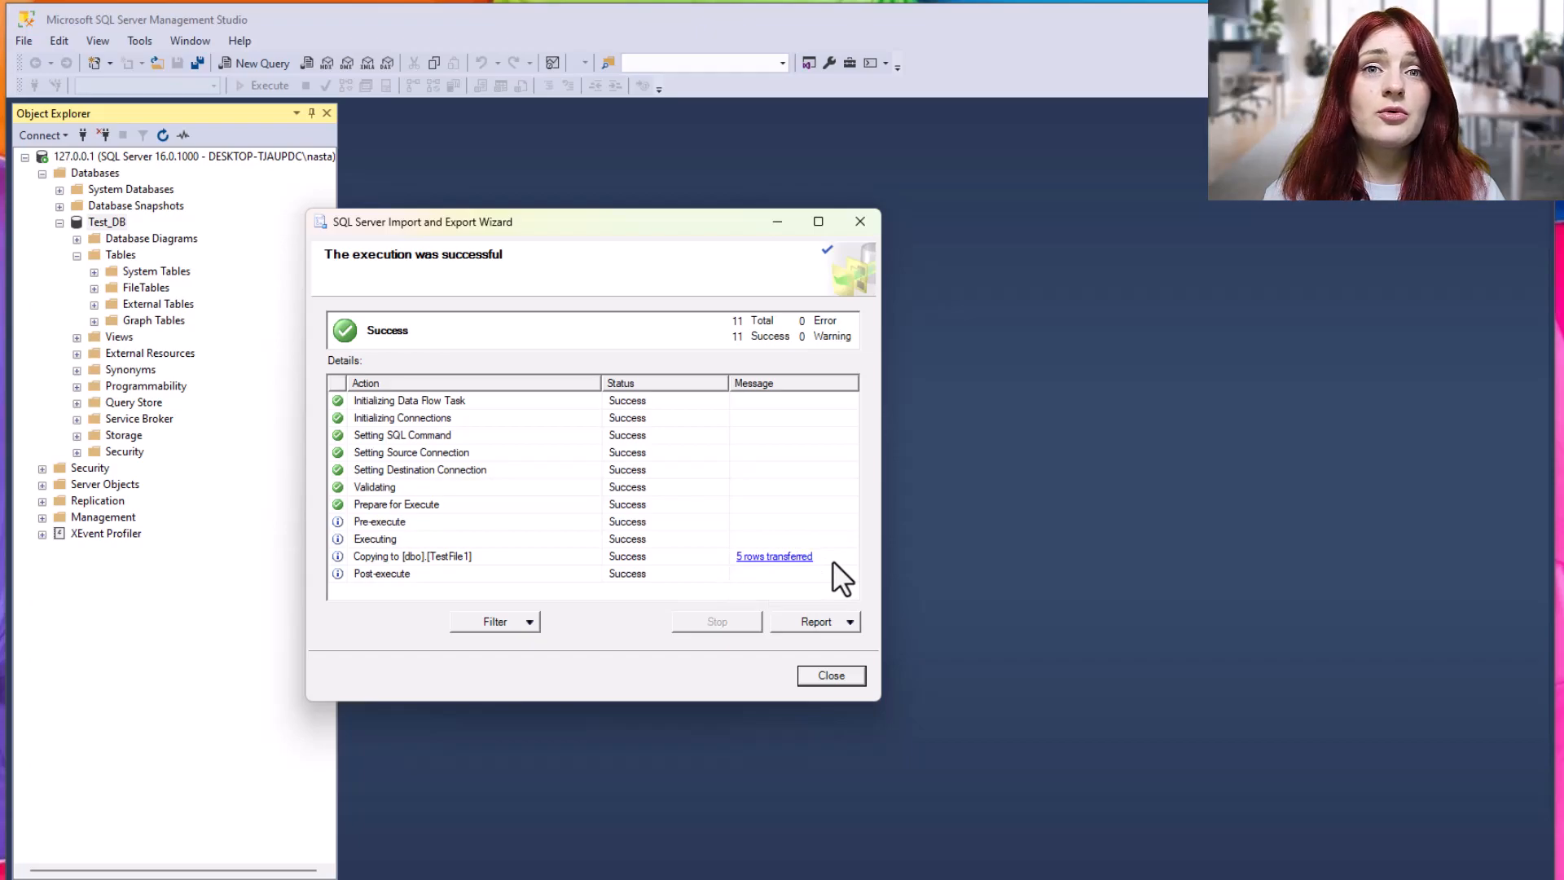
pyautogui.click(829, 676)
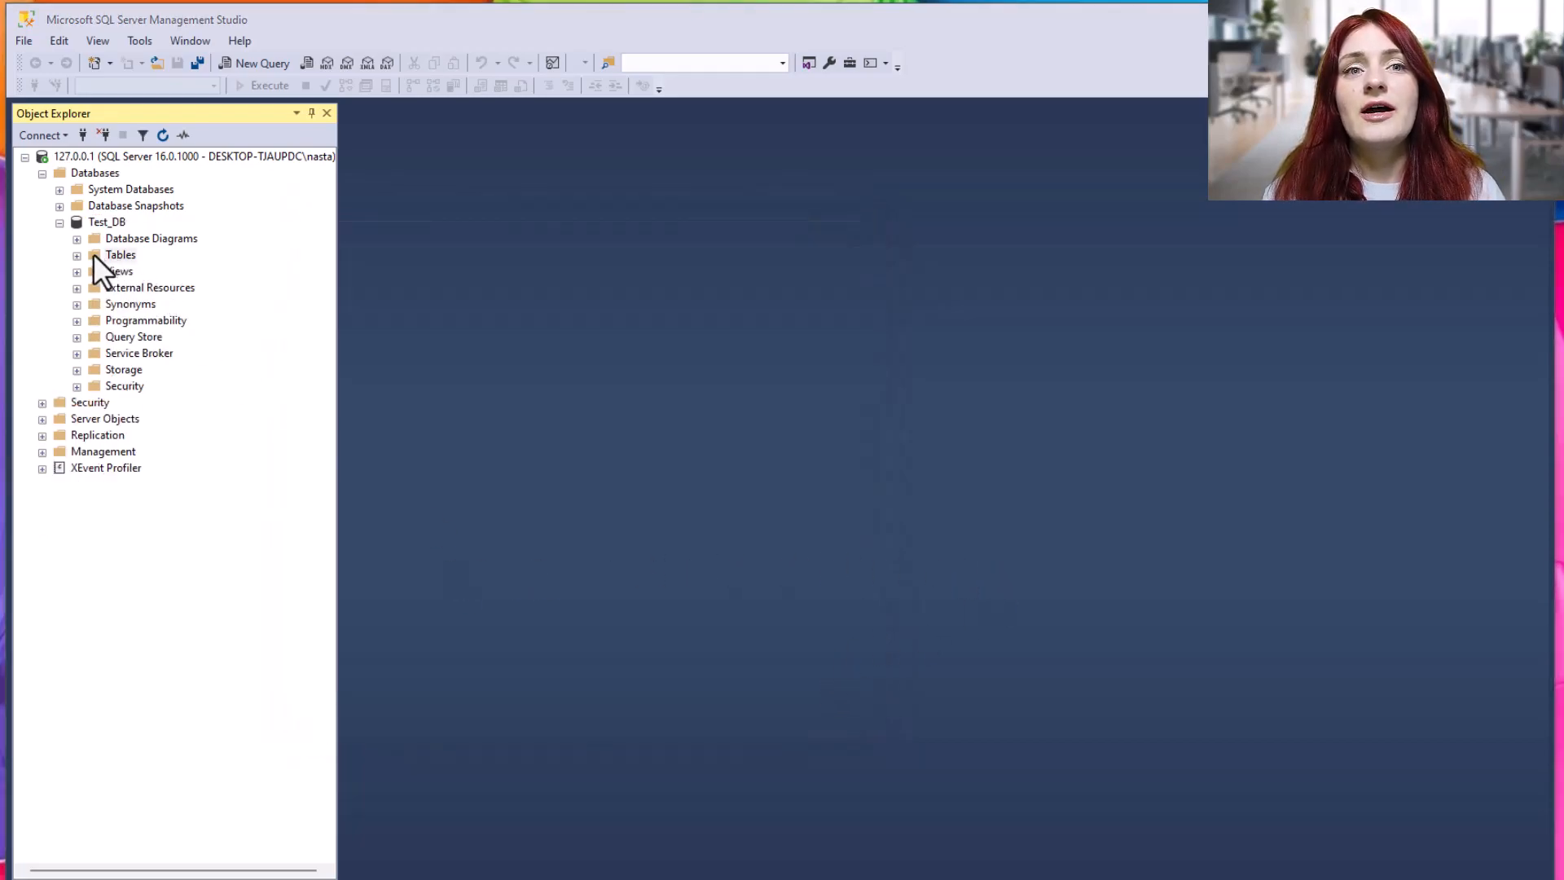
# Expand the tables of Test_DB and bring up the commands for the imported table.
pyautogui.click(77, 255)
pyautogui.rightClick(129, 340)
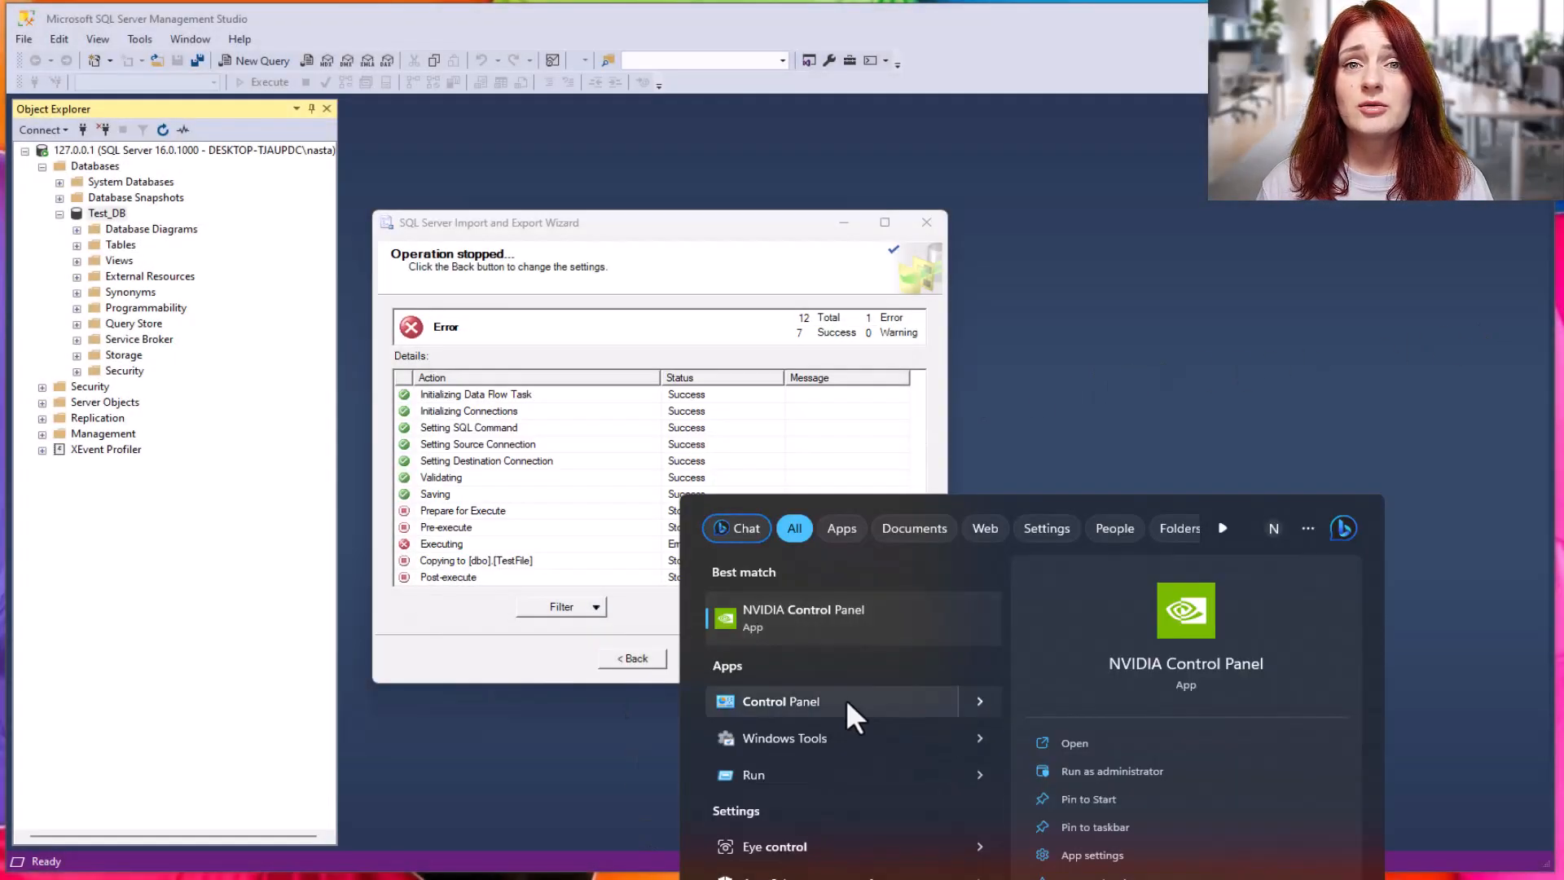
# In the Windows Control Panel, set the region format to English (United Kingdom) and apply it.
pyautogui.click(845, 699)
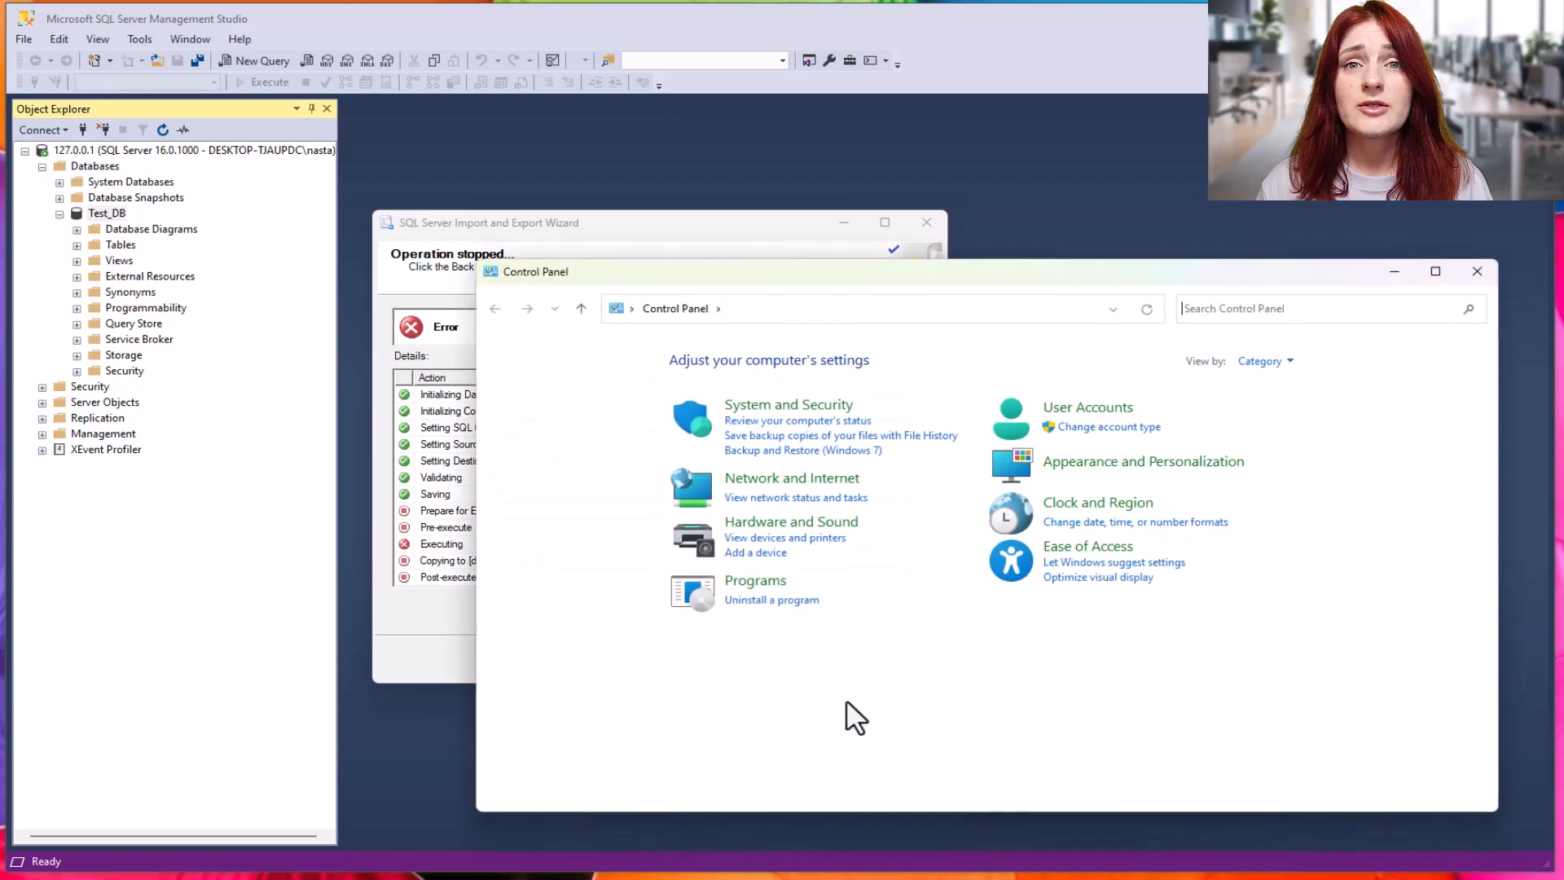
pyautogui.click(1095, 507)
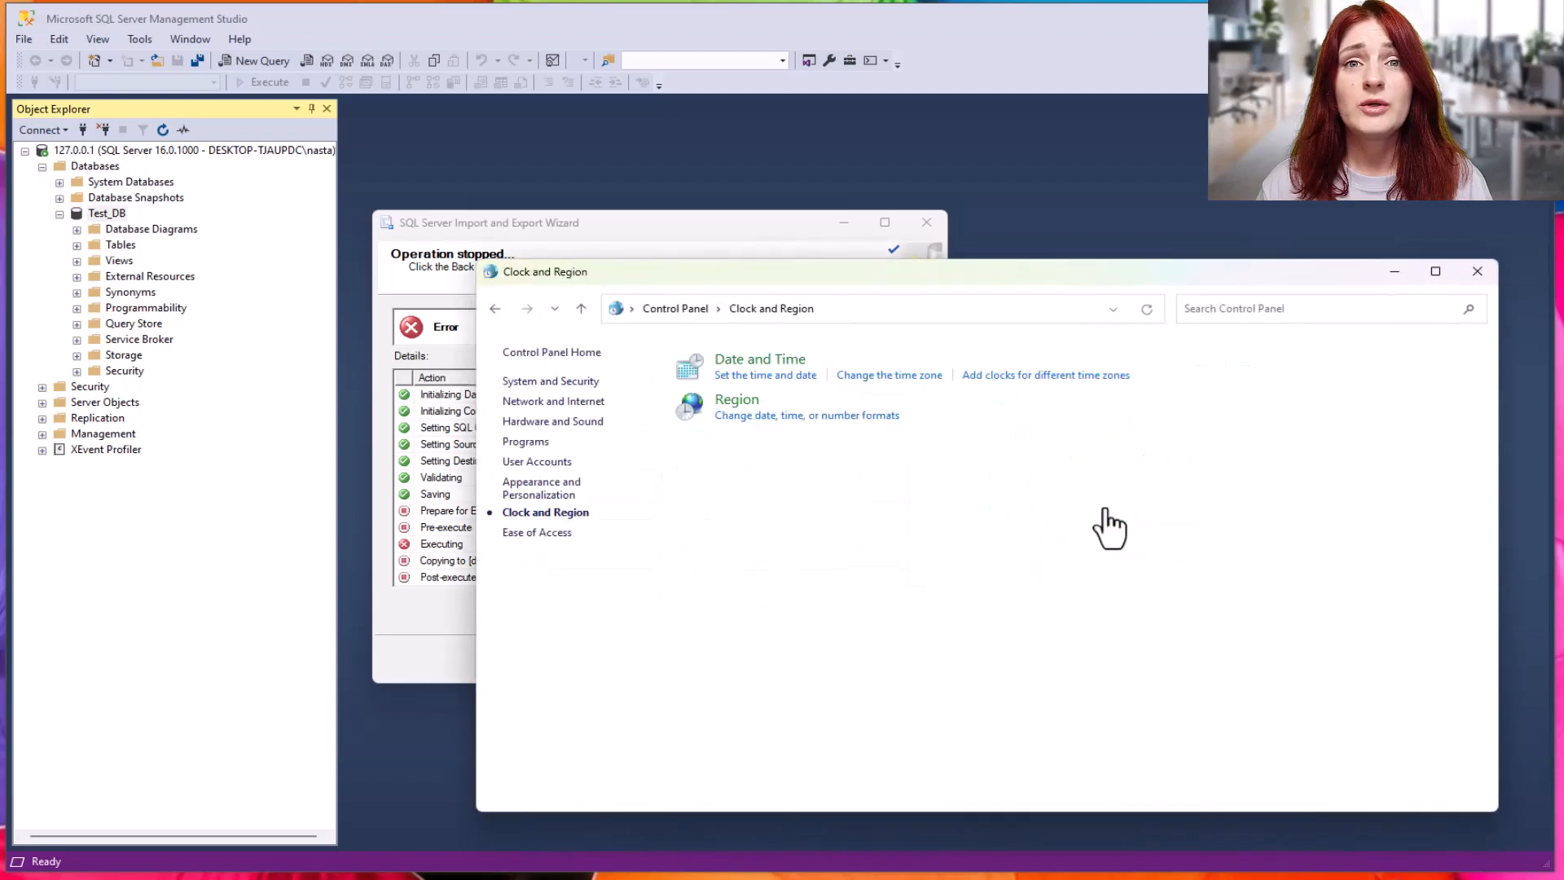
pyautogui.click(742, 407)
pyautogui.click(931, 280)
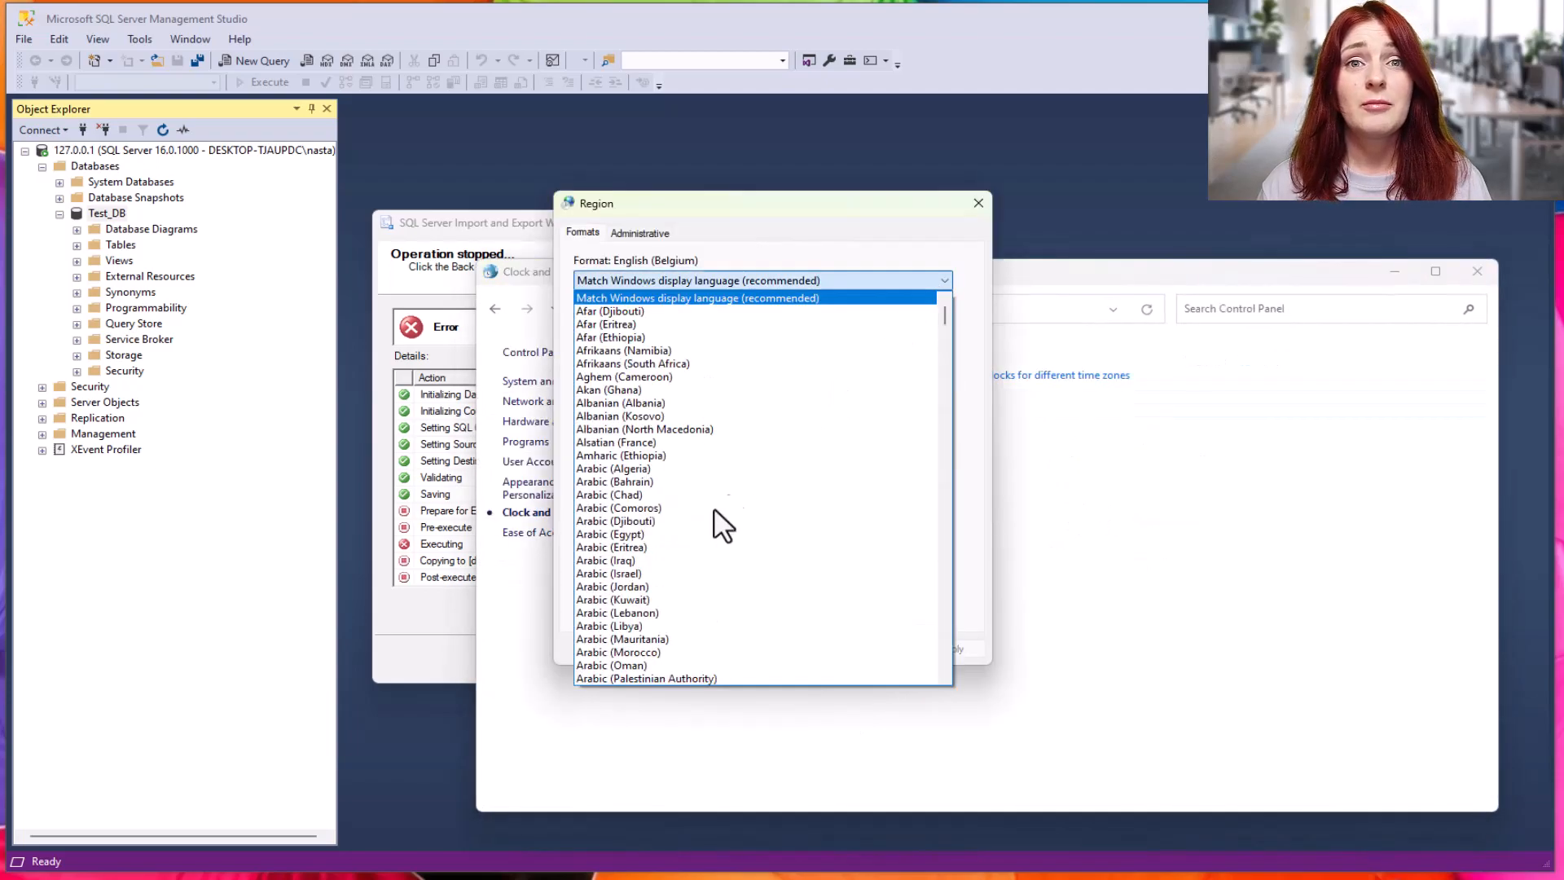
pyautogui.scroll(-10, 661, 563)
pyautogui.click(658, 545)
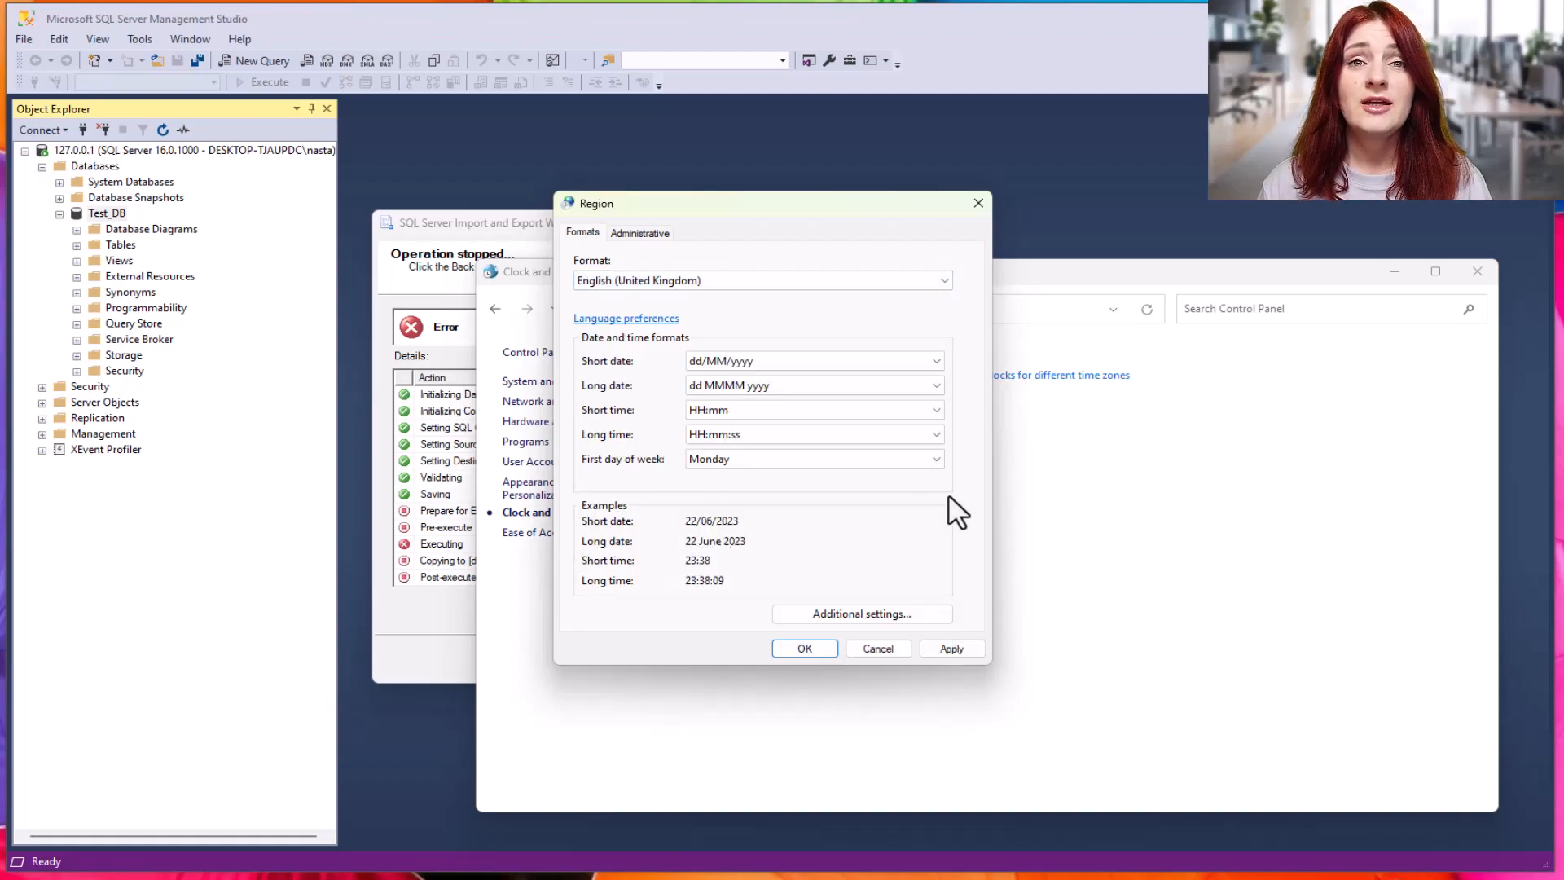
pyautogui.click(951, 648)
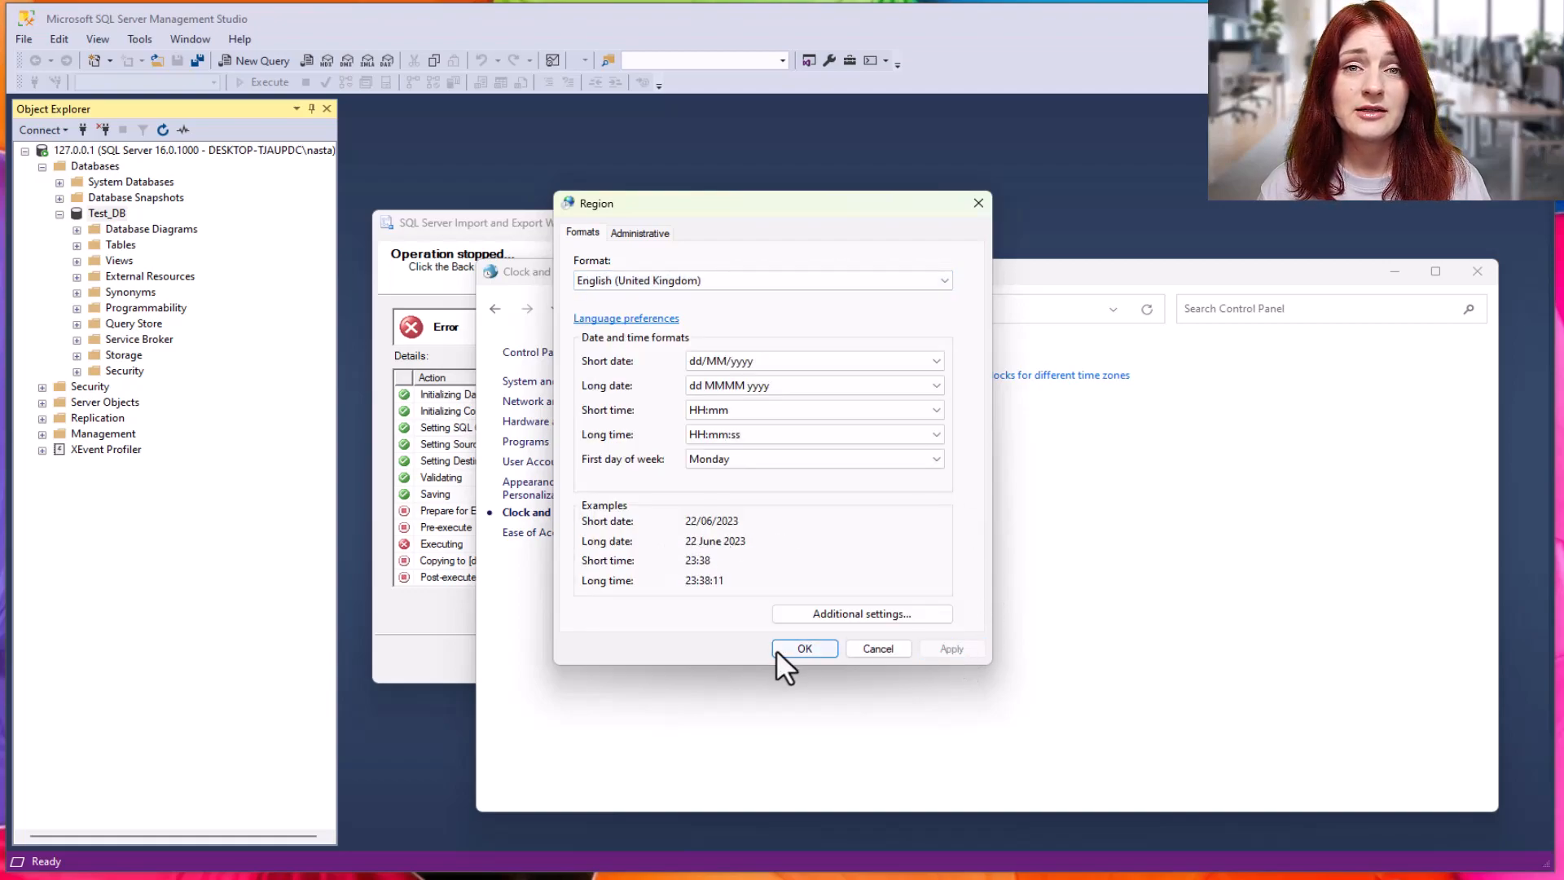